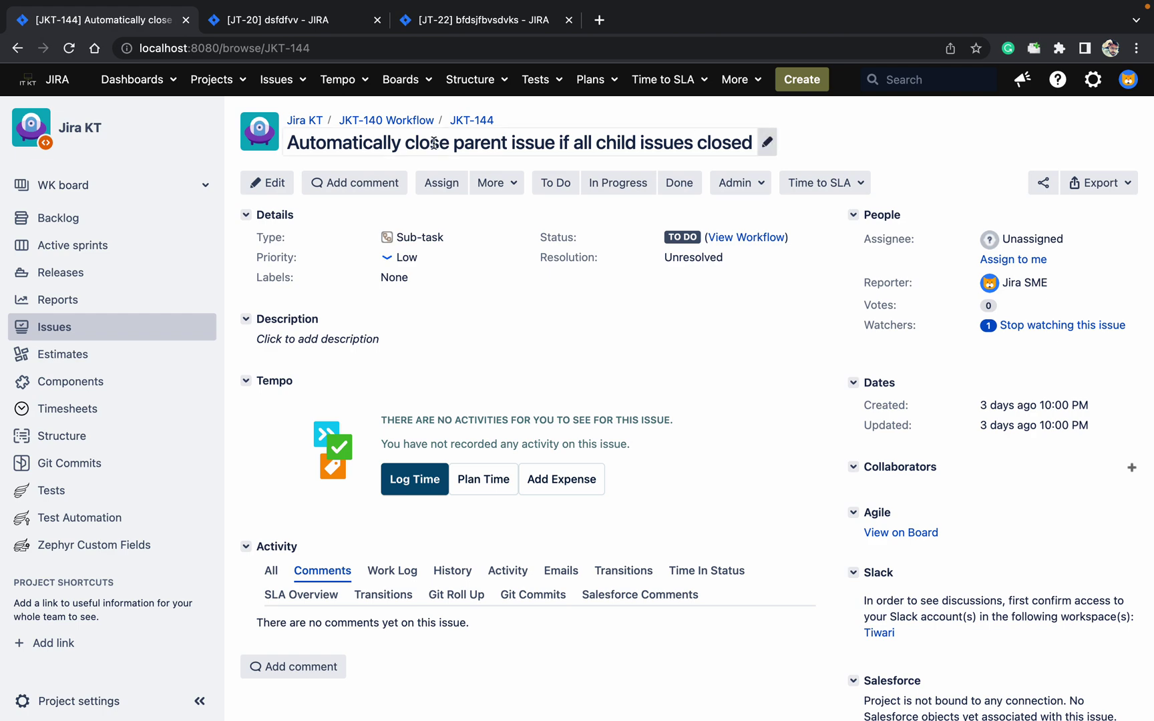
Look over sub-task bfdsjfbvsdvks and parent dsfdfvv, dismissing the trial-expiry notice
left_click(476, 28)
left_click(304, 29)
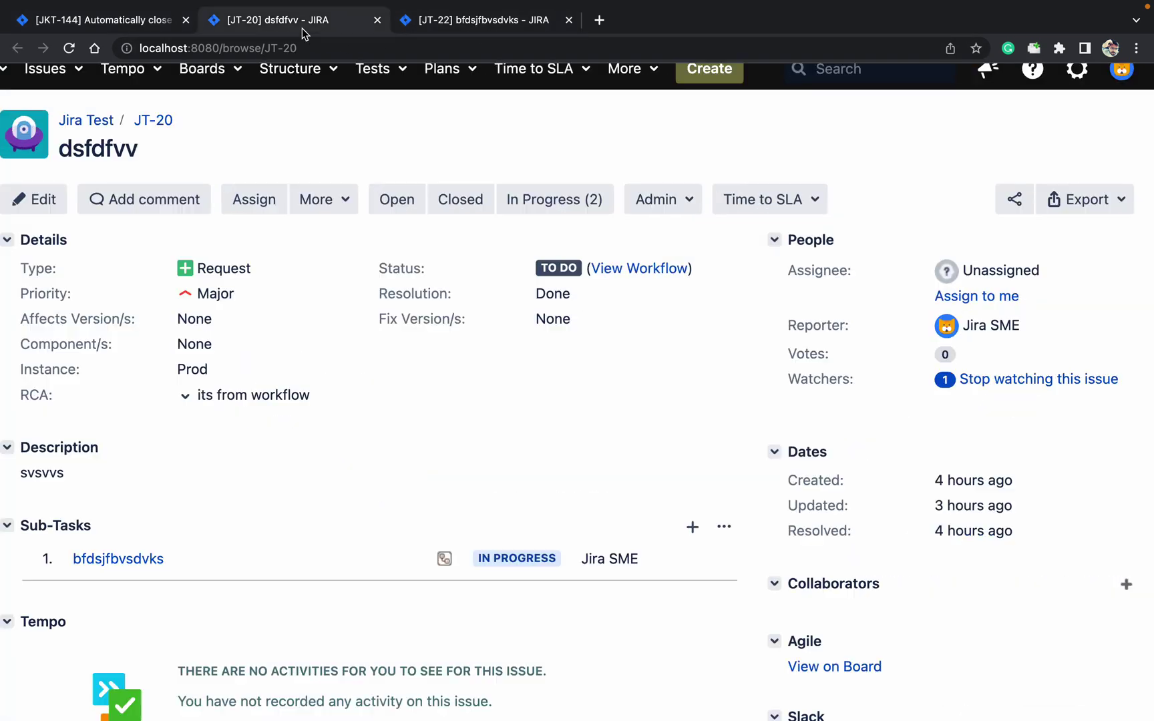
left_click(514, 26)
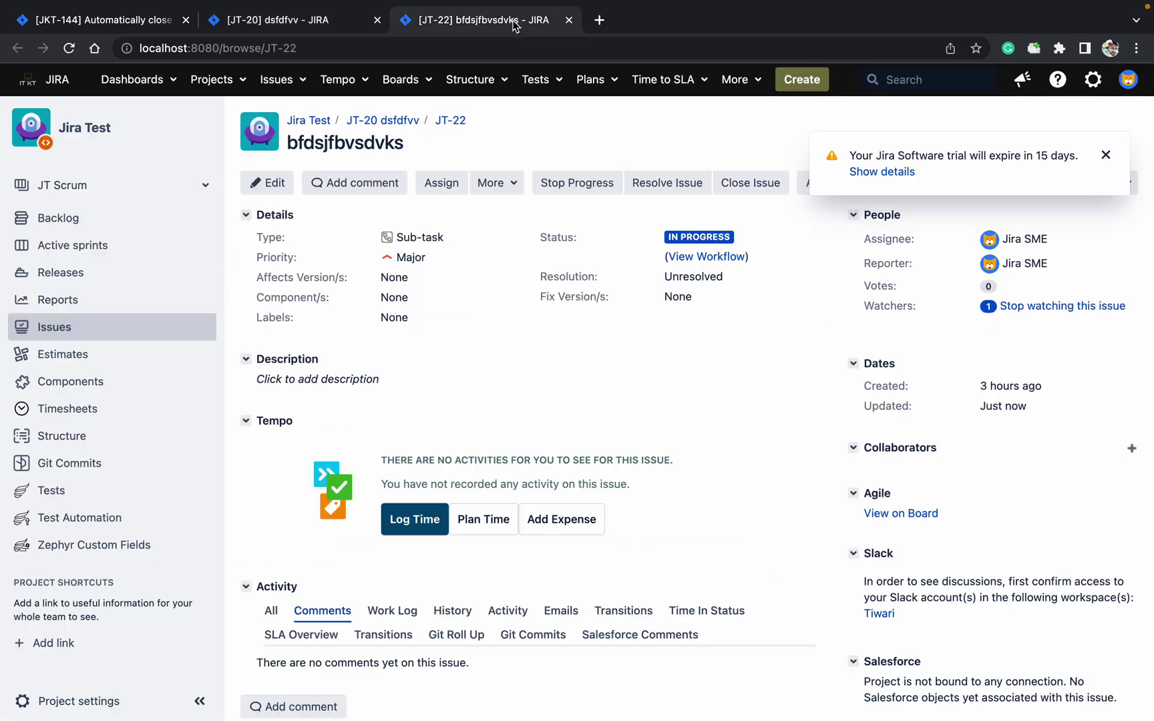
left_click(1106, 154)
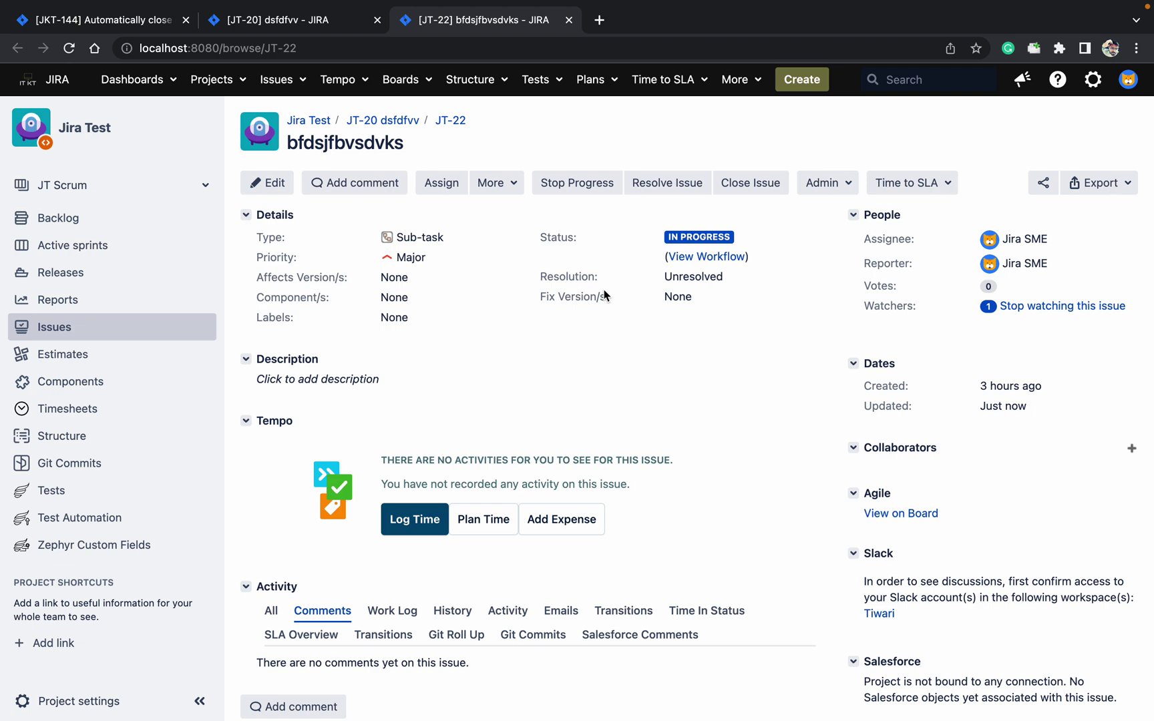
left_click(325, 30)
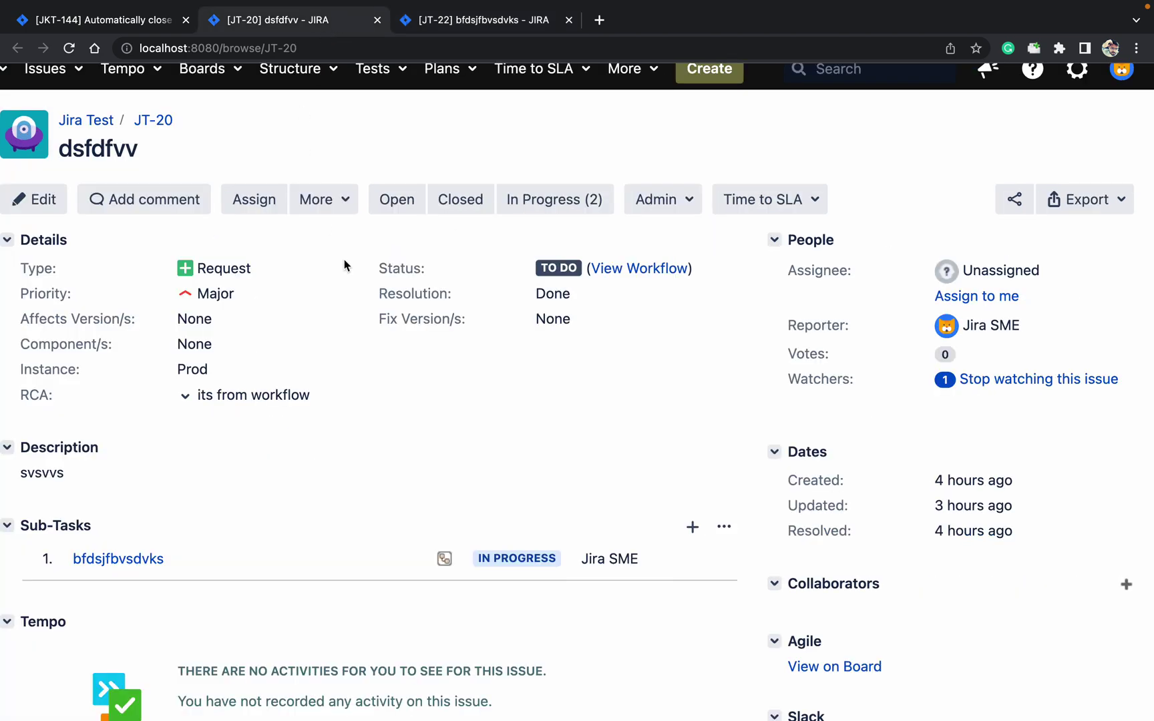
left_click(461, 30)
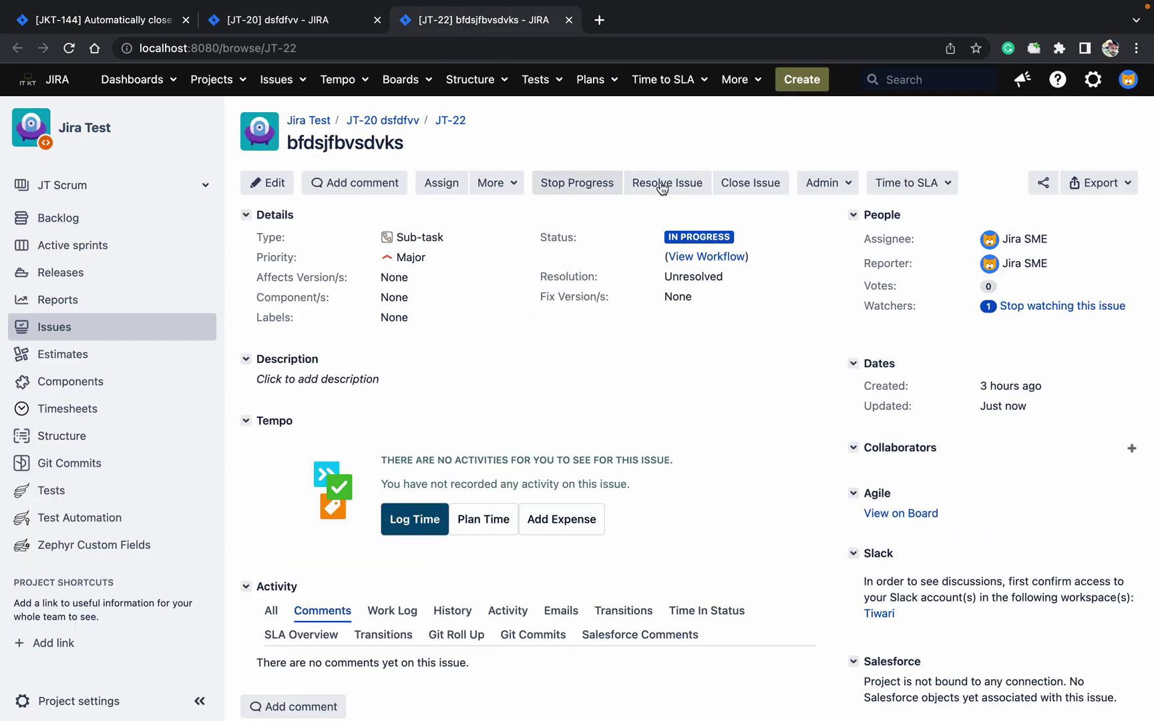
Close the sub-task as Done and refresh parent dsfdfvv to check it stays To Do
left_click(760, 185)
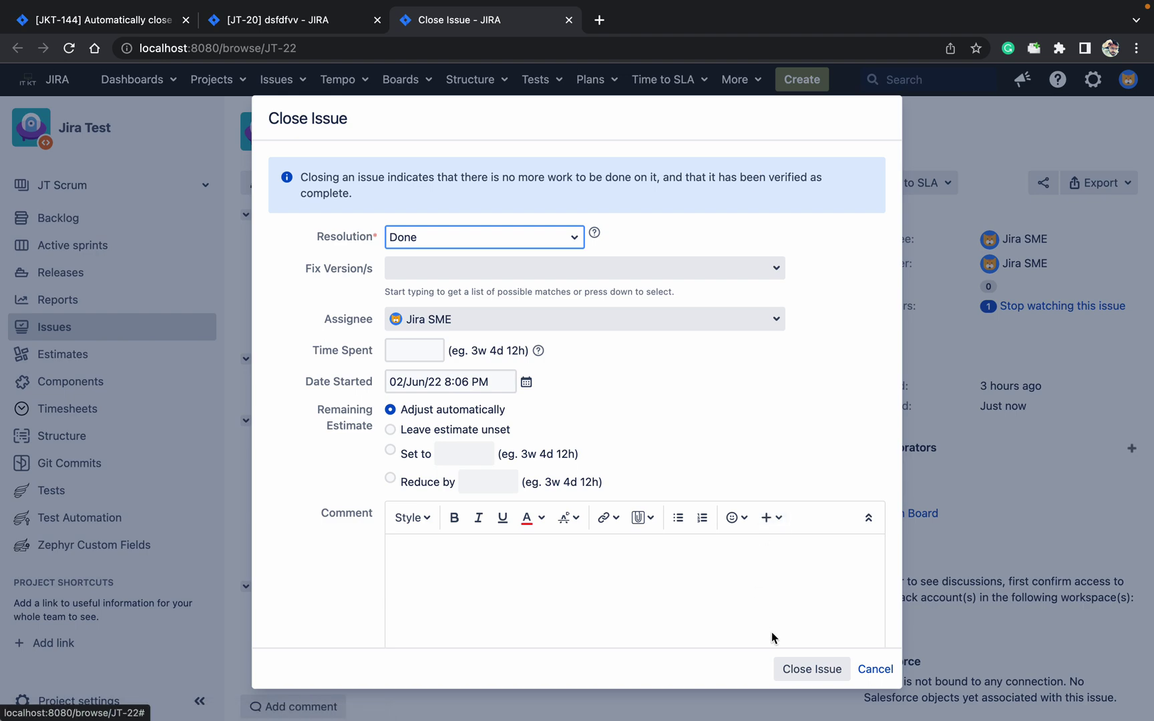
left_click(812, 669)
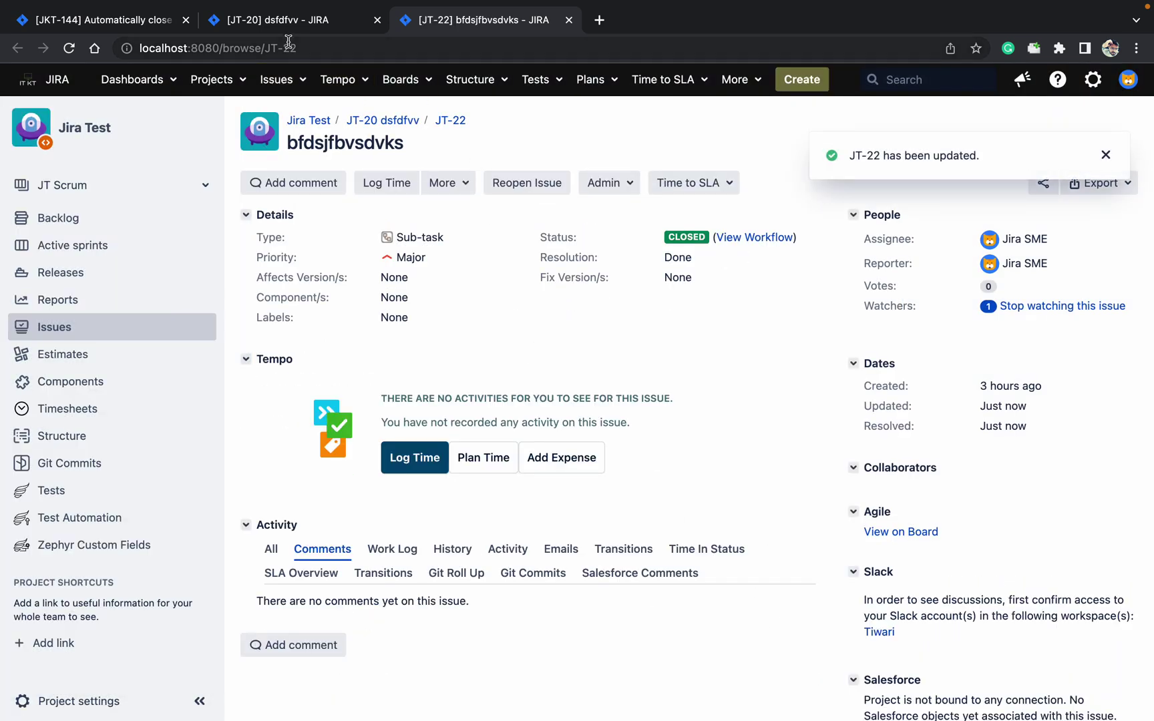
left_click(261, 25)
left_click(70, 48)
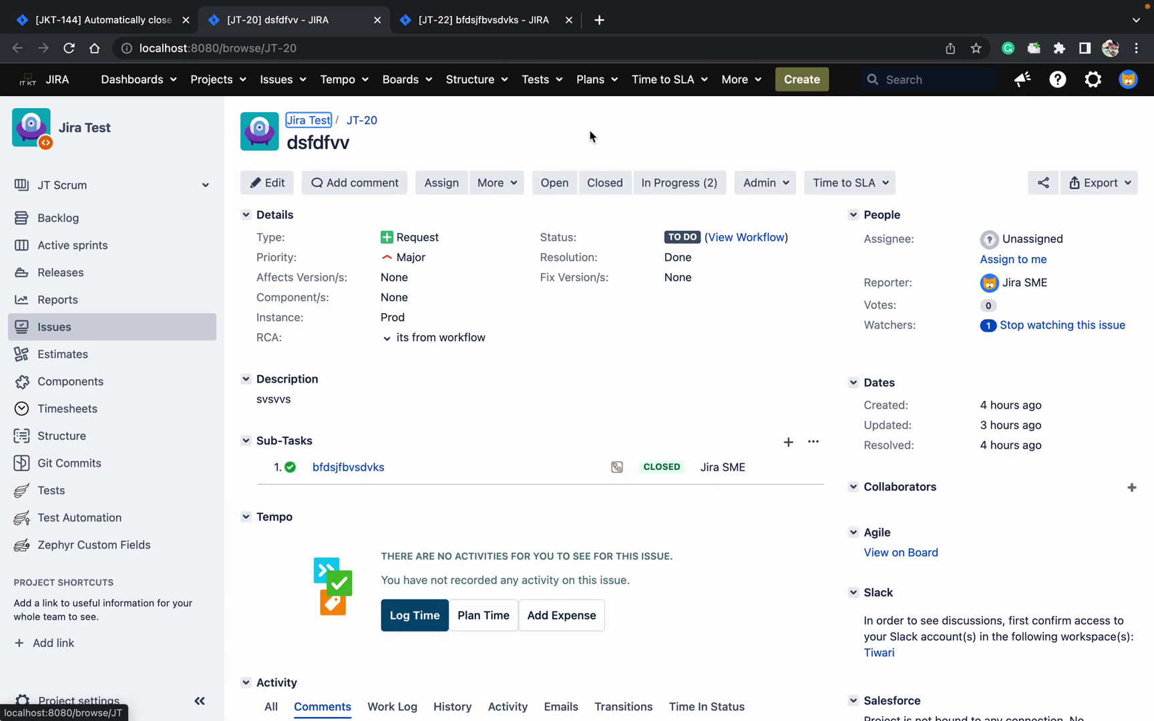
Reopen sub-task JT-22 (bfdsjfbvsdvks) so its resolution returns to Unresolved
left_click(459, 20)
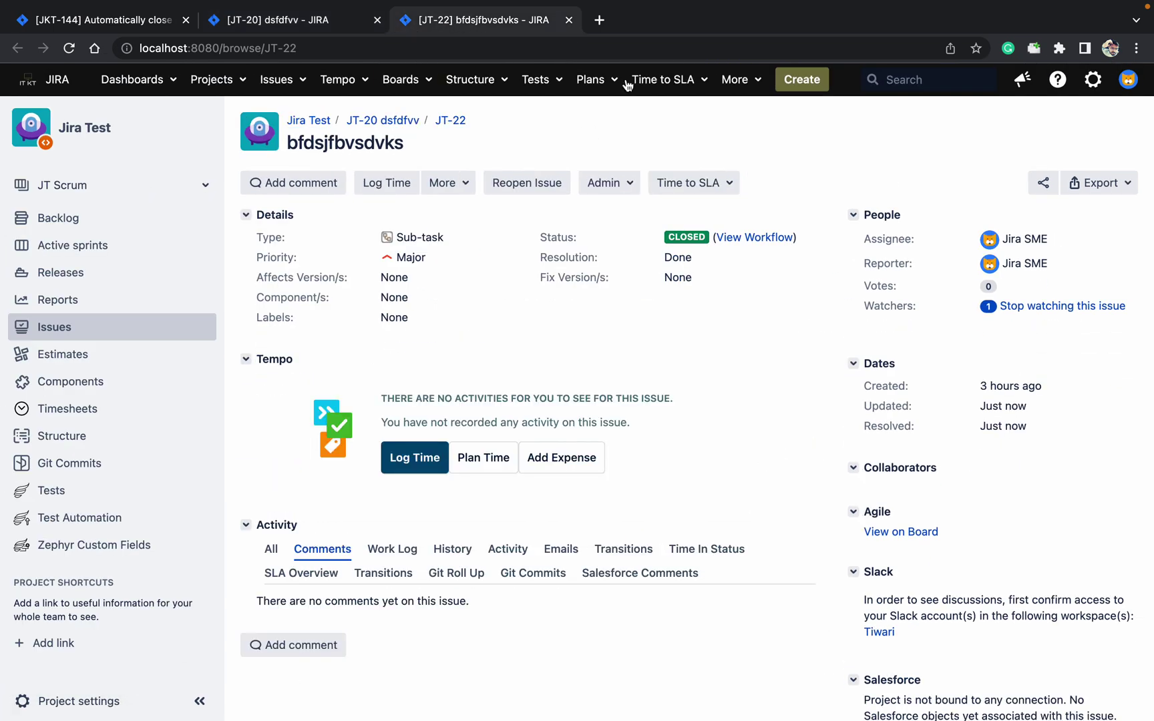
left_click(527, 183)
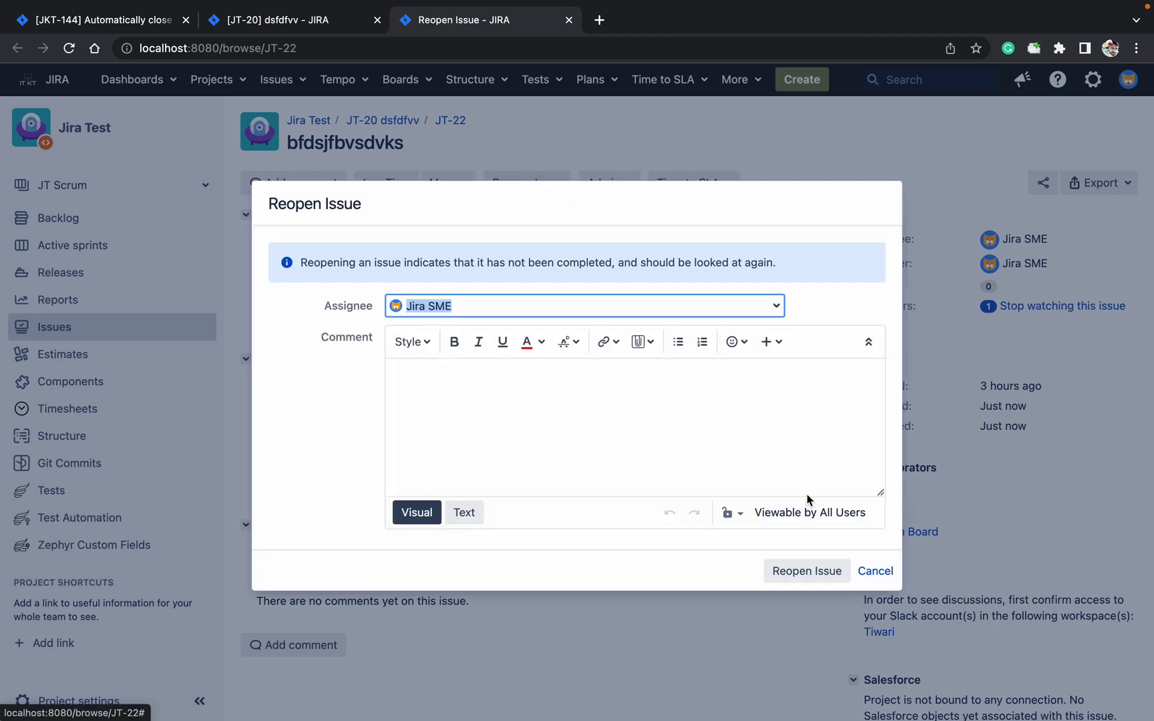
left_click(818, 571)
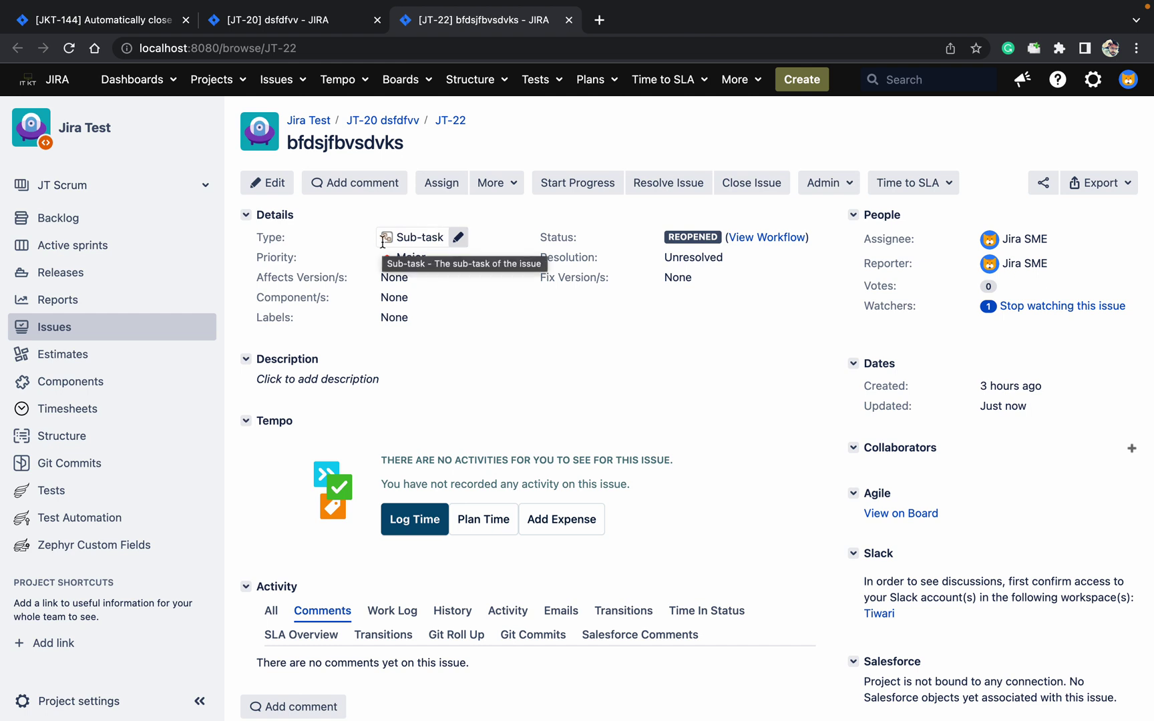
Go to Project settings > Workflows, edit a Jira Test draft, and select Close Issue
left_click(89, 702, "super")
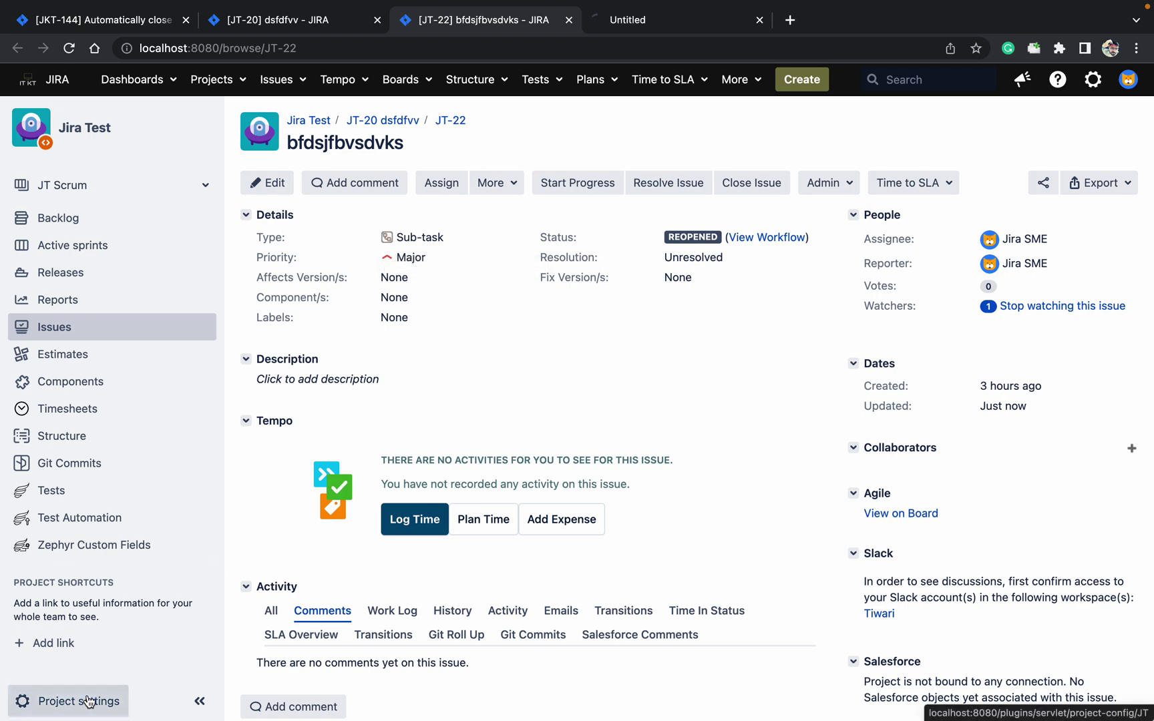
left_click(655, 23)
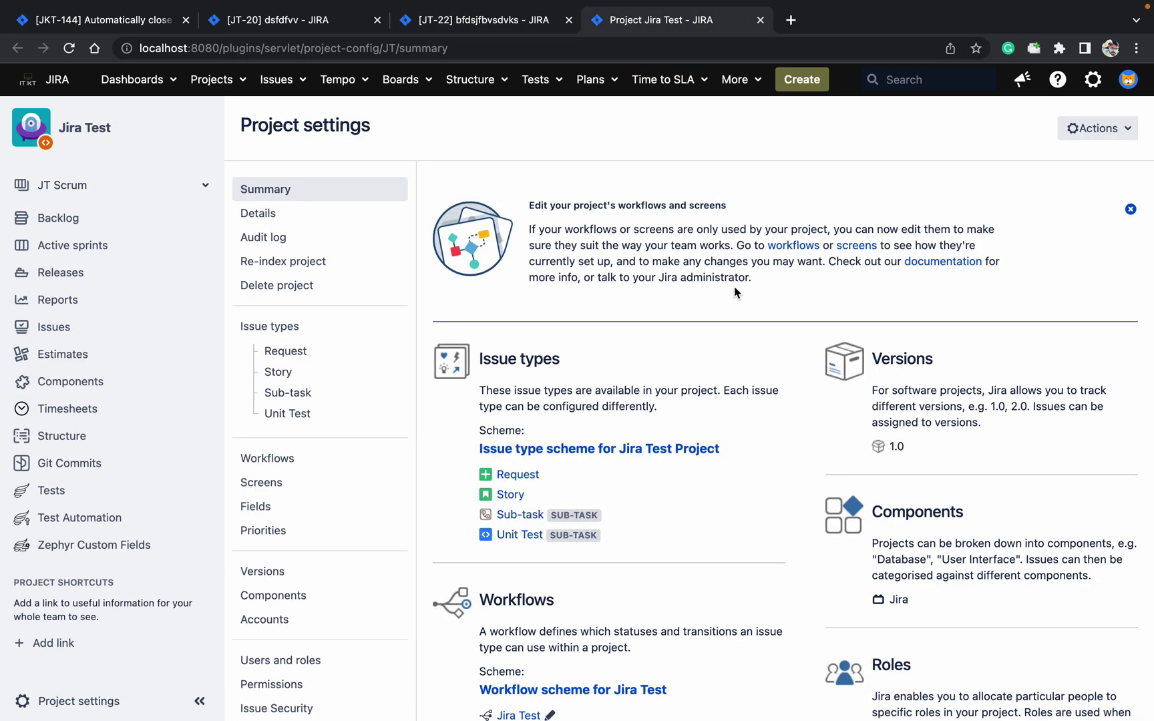
left_click(565, 691)
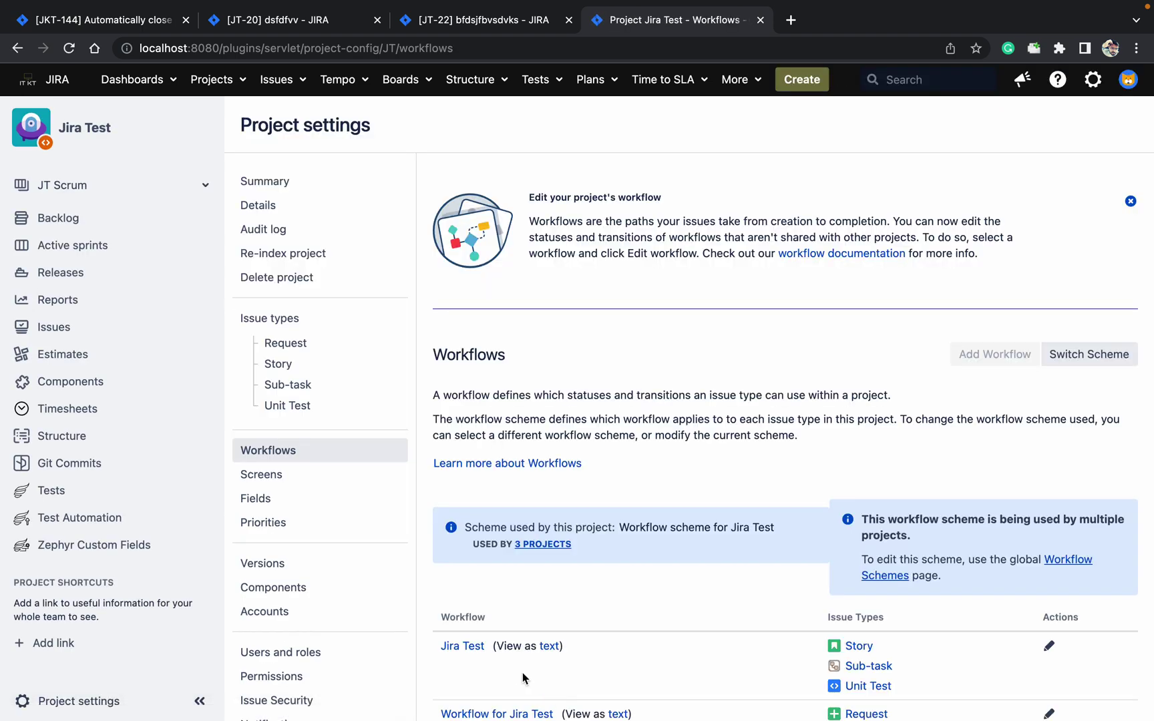
left_click(467, 647)
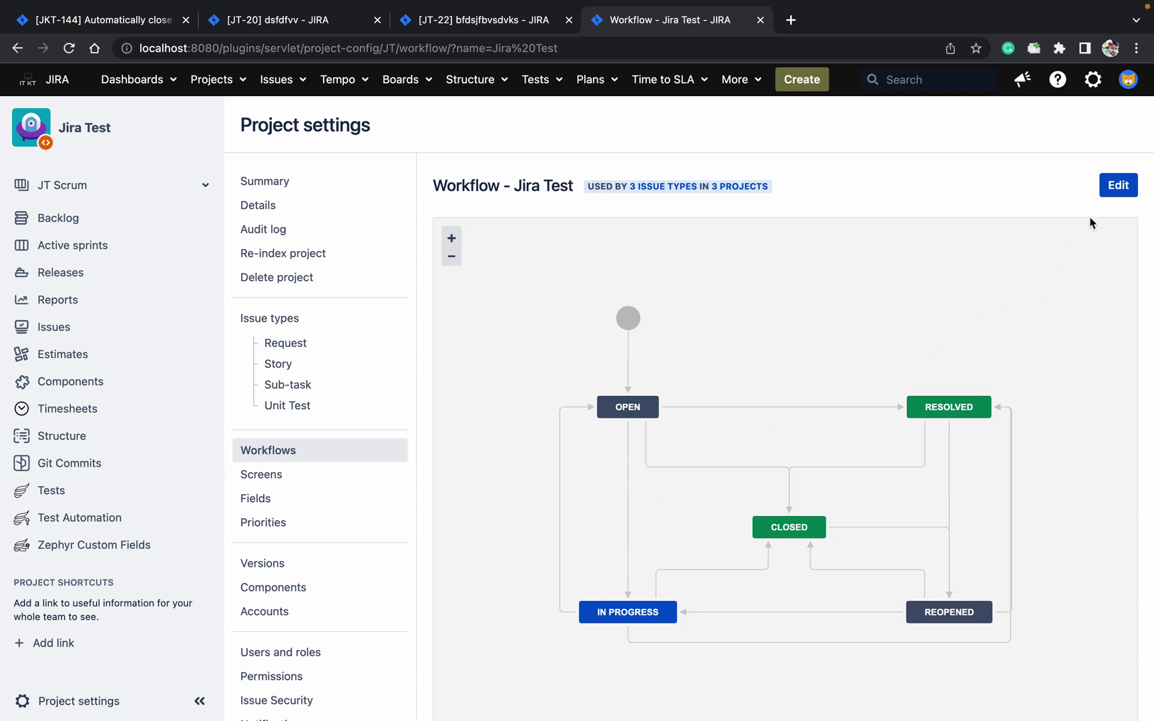
left_click(1120, 187)
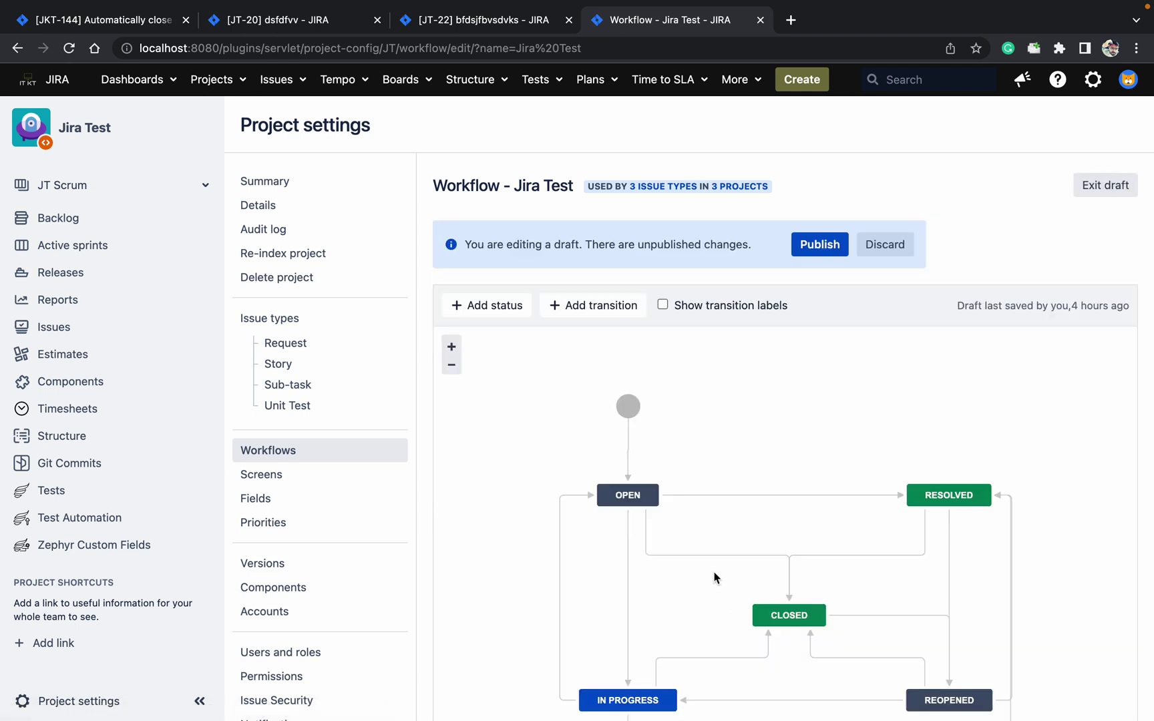
left_click(703, 555)
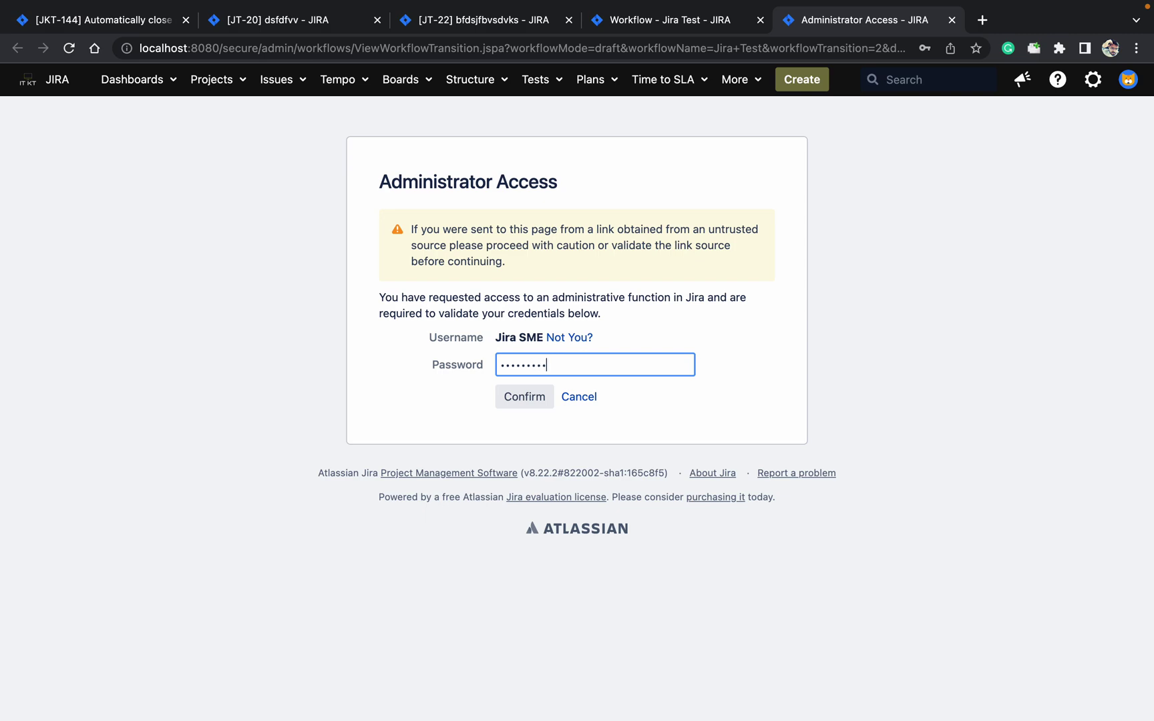
Submit the admin password and open the Close Issue post function list
key("Return")
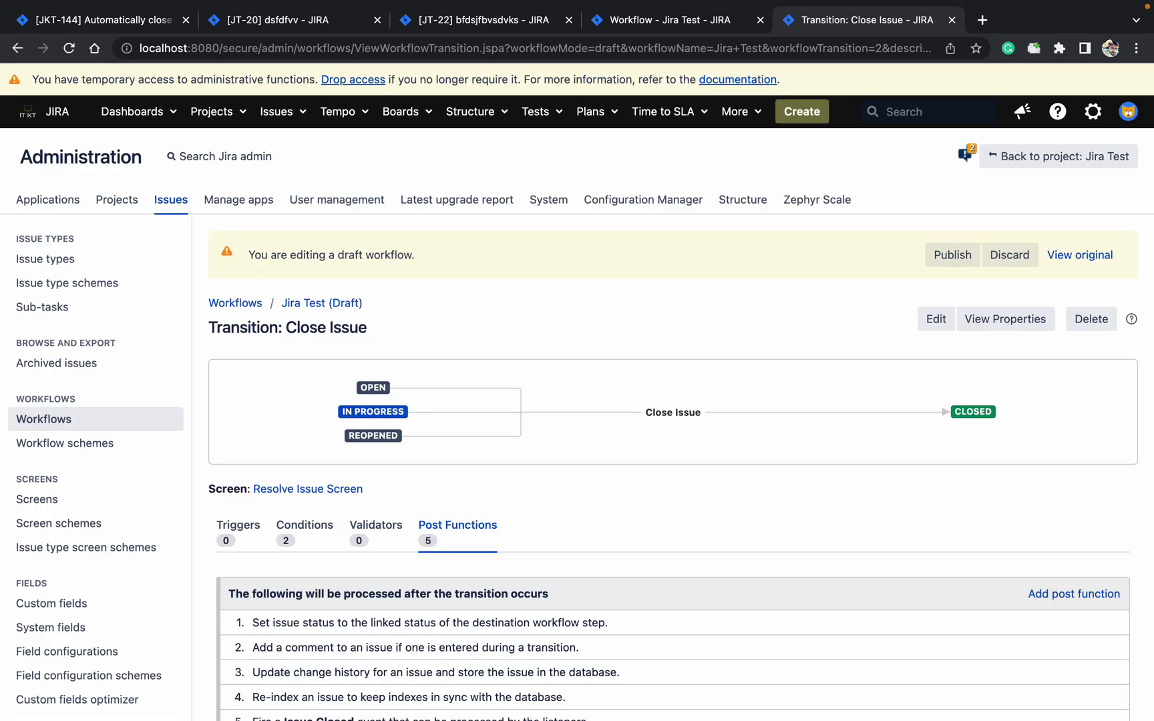
left_click(1072, 594)
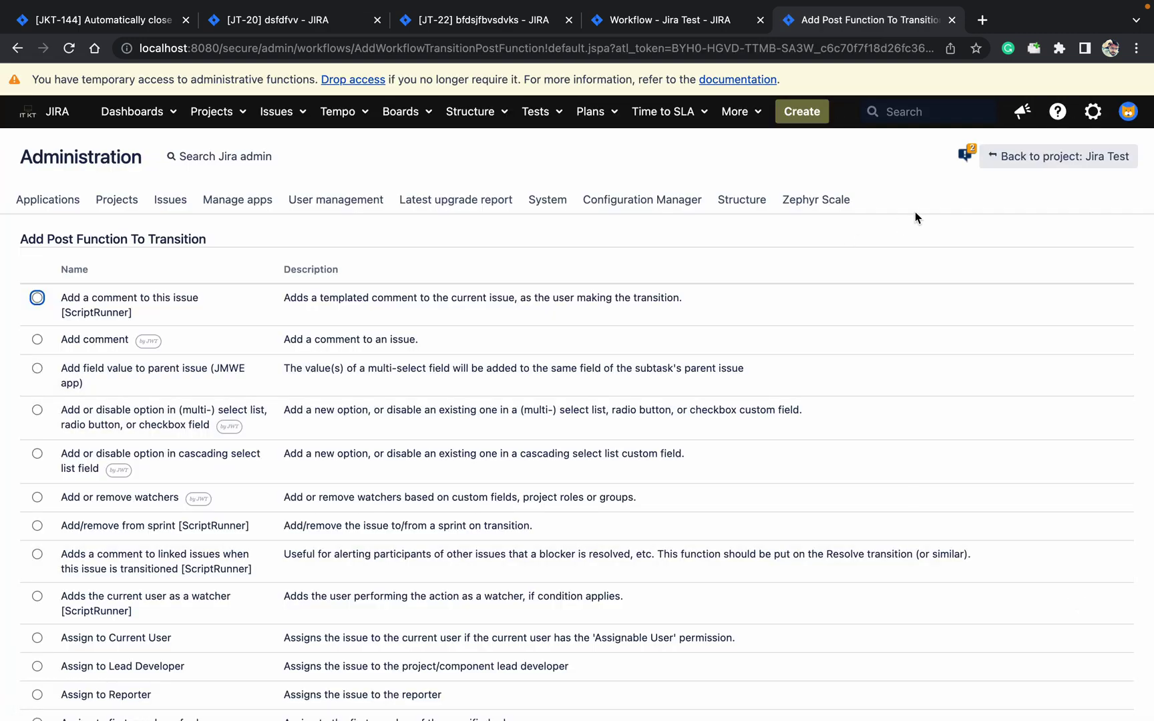
scroll(916, 217, "down", 1)
scroll(916, 217, "down", 1)
scroll(916, 216, "down", 5)
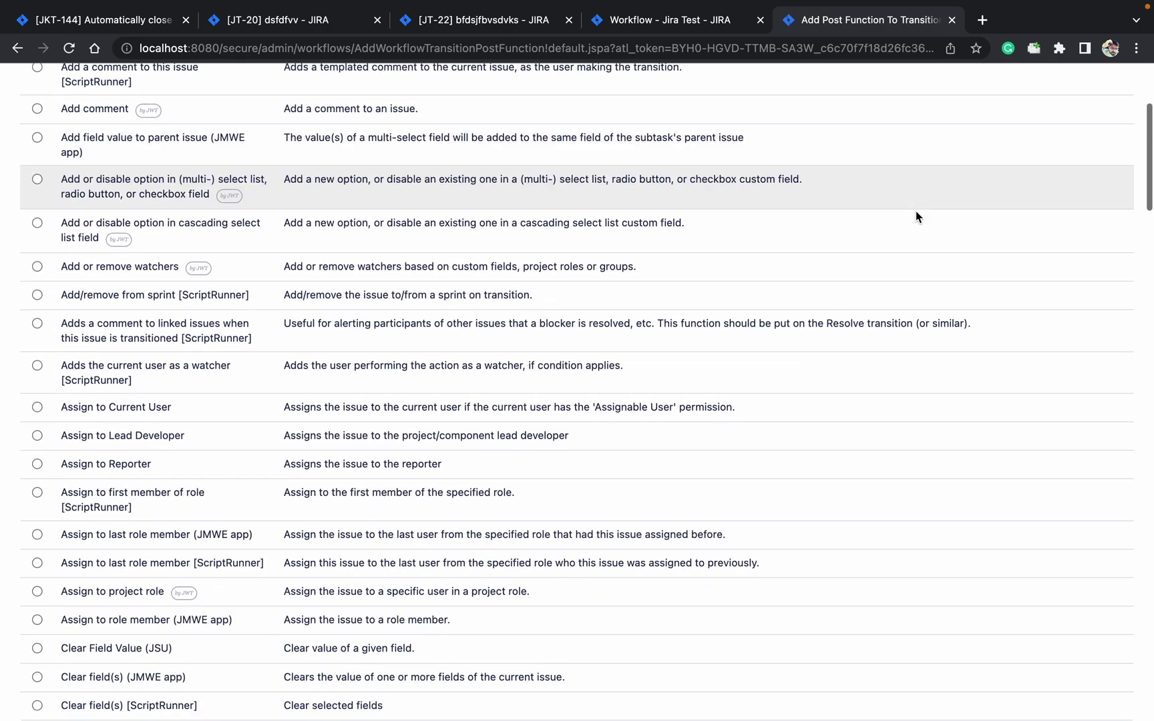
scroll(916, 217, "down", 2)
scroll(917, 217, "down", 3)
scroll(916, 217, "down", 3)
scroll(917, 216, "down", 5)
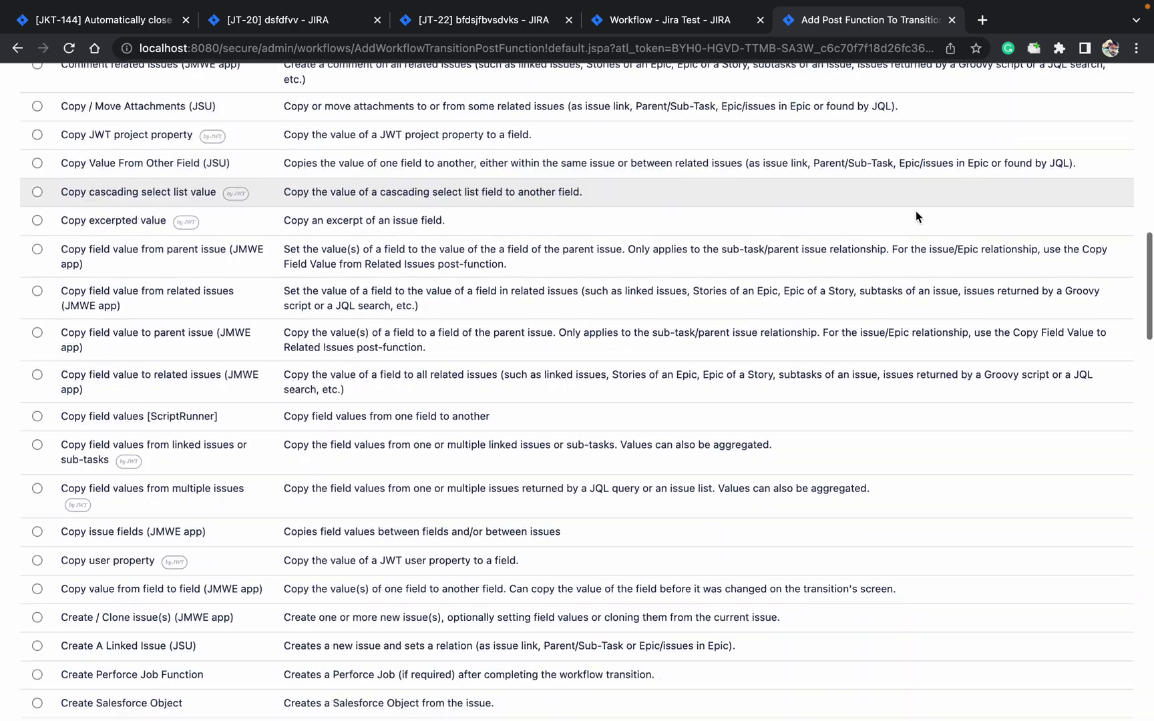
scroll(916, 216, "down", 4)
scroll(917, 216, "down", 3)
scroll(916, 217, "down", 3)
scroll(916, 216, "down", 2)
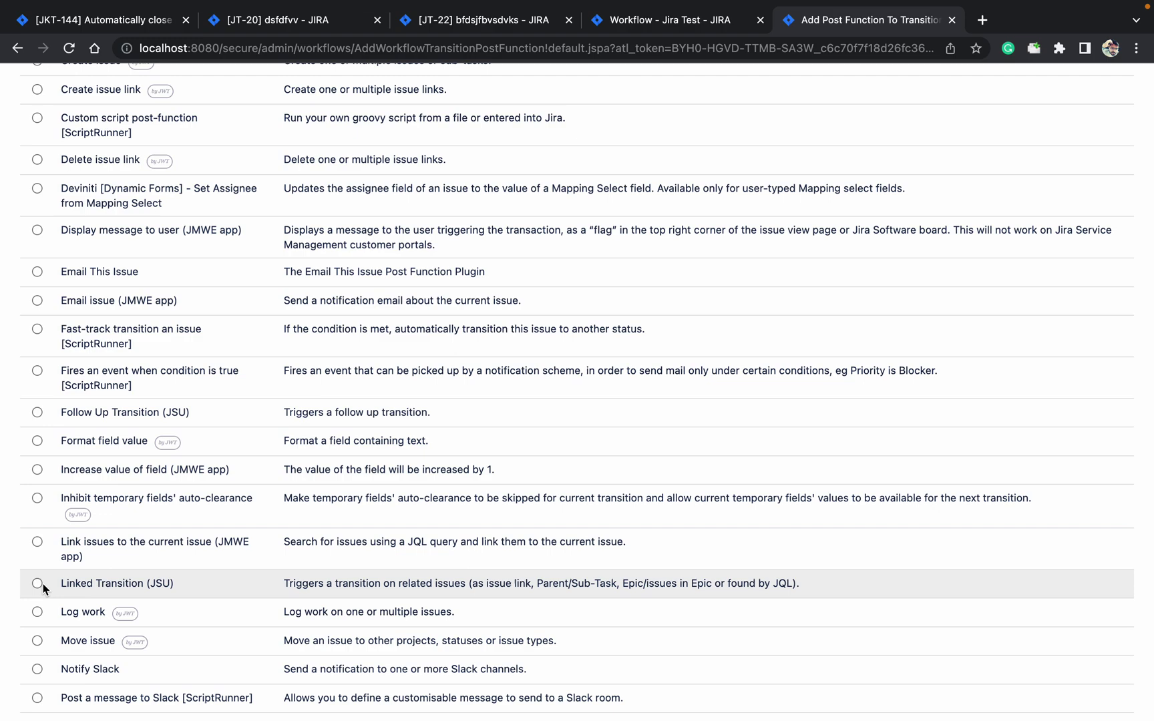
Choose Linked Transition (JSU) from the post function list
left_click(37, 584)
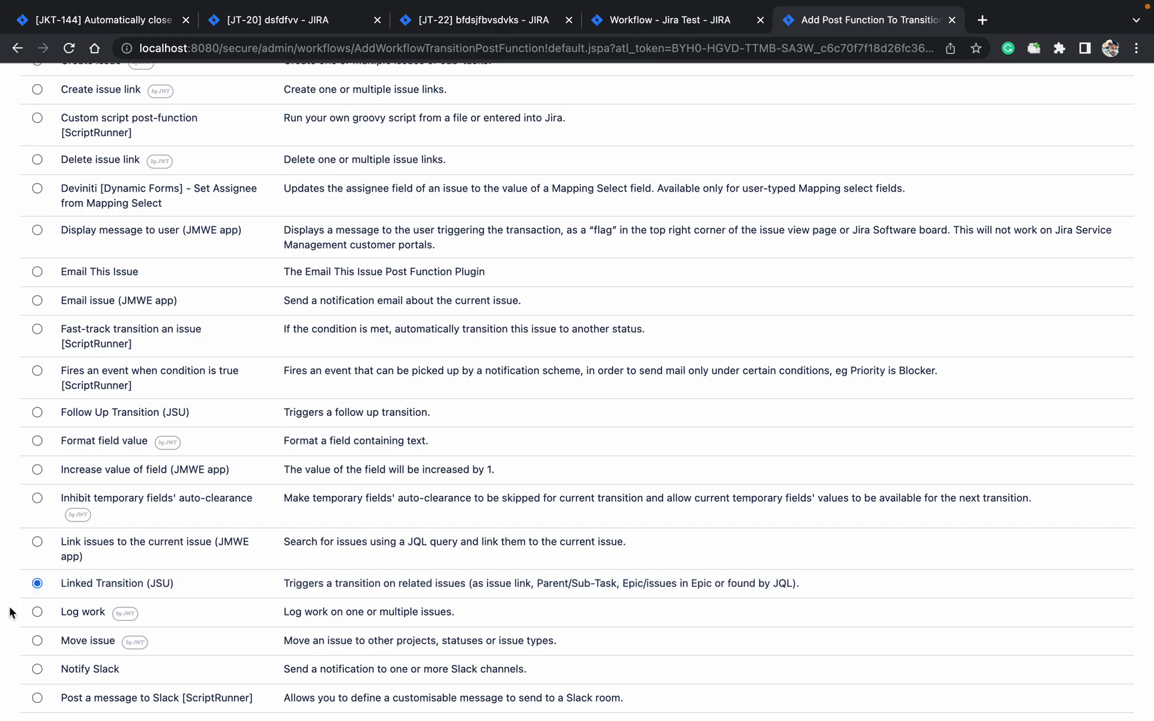
scroll(10, 613, "down", 1)
scroll(9, 612, "down", 2)
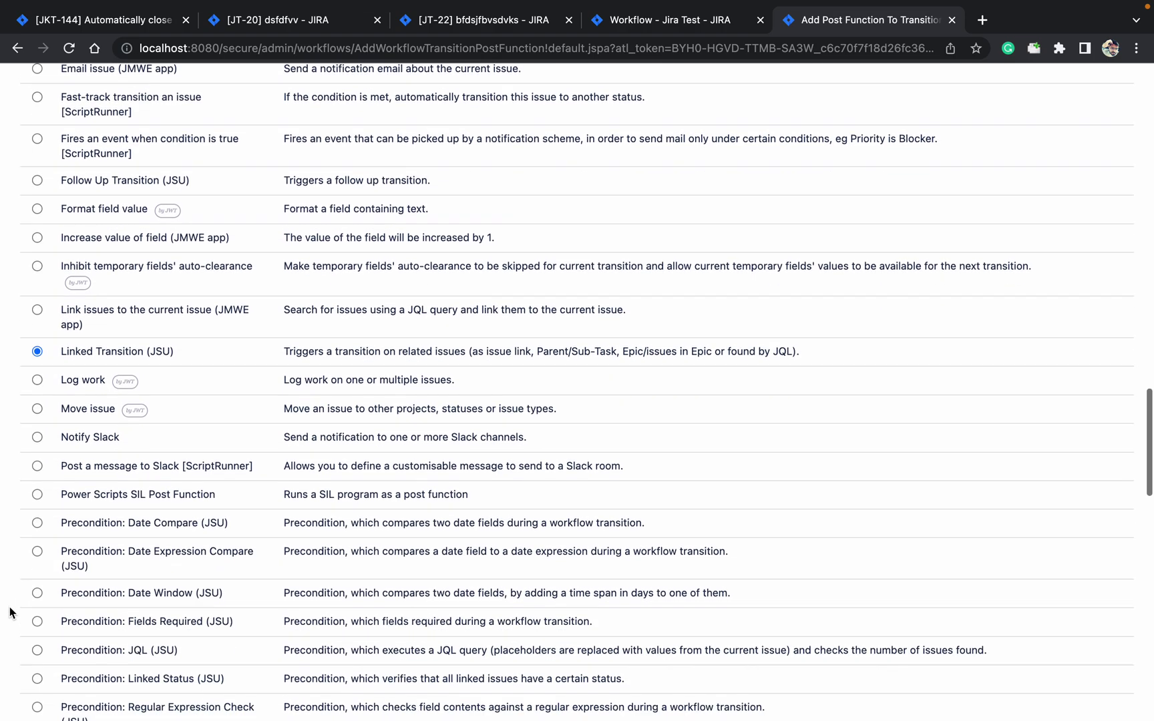
scroll(9, 613, "down", 4)
scroll(9, 613, "down", 3)
scroll(9, 612, "down", 3)
scroll(9, 613, "down", 4)
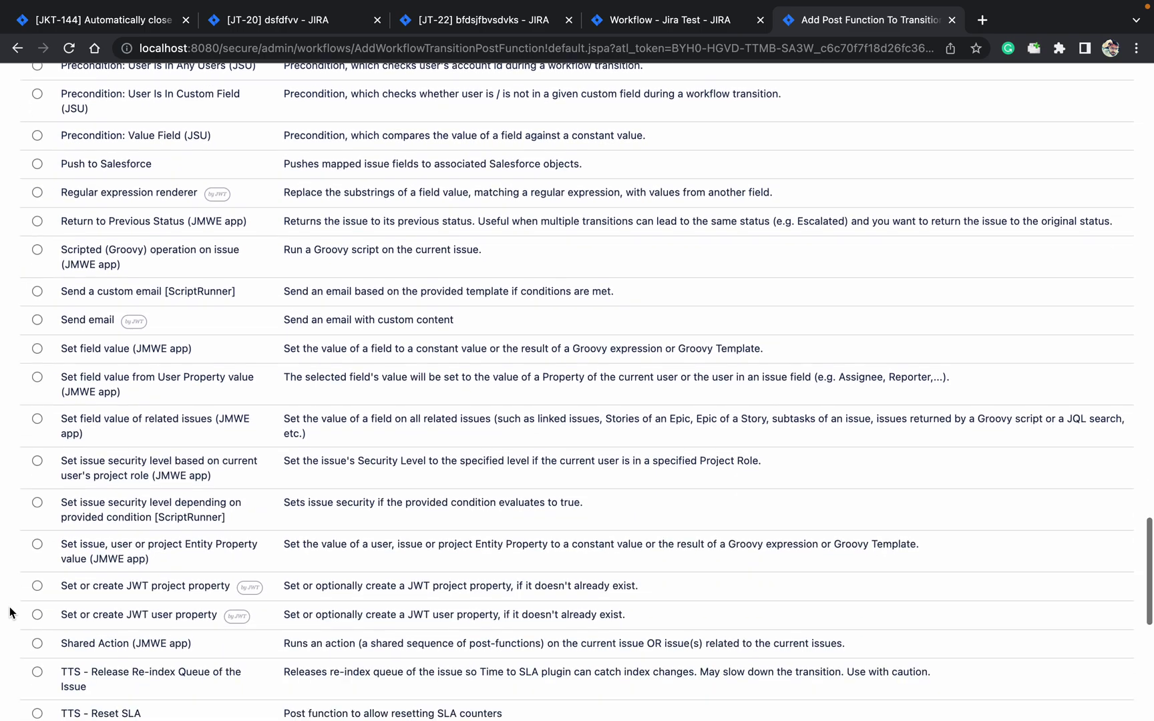
scroll(9, 613, "down", 1)
scroll(9, 613, "down", 4)
scroll(9, 612, "down", 2)
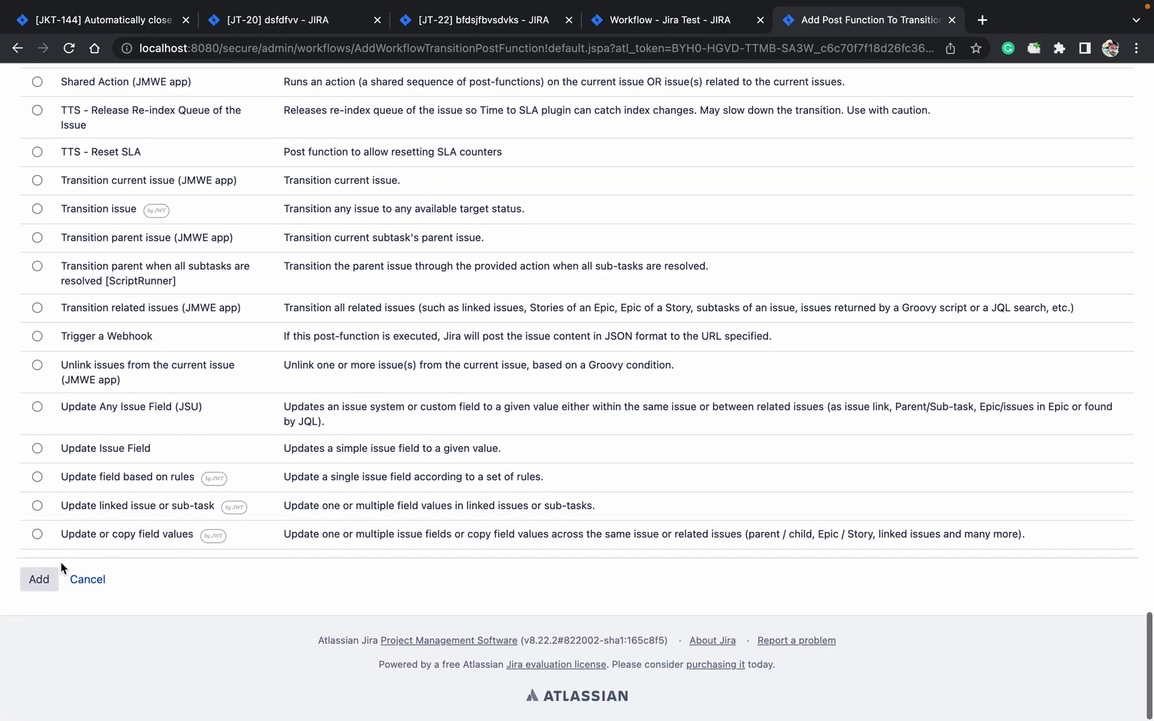
Add Linked Transition (JSU) on Parent / Sub-Task, triggering Closed (31) with resolution Fixed
left_click(36, 585)
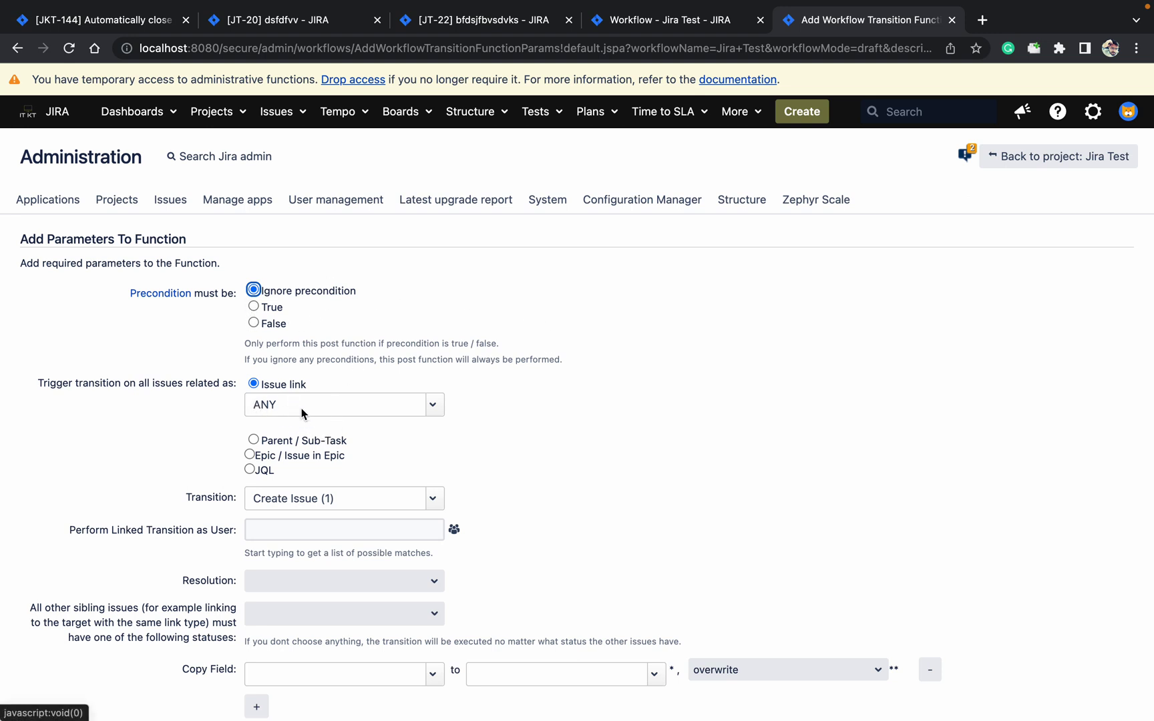
left_click(254, 439)
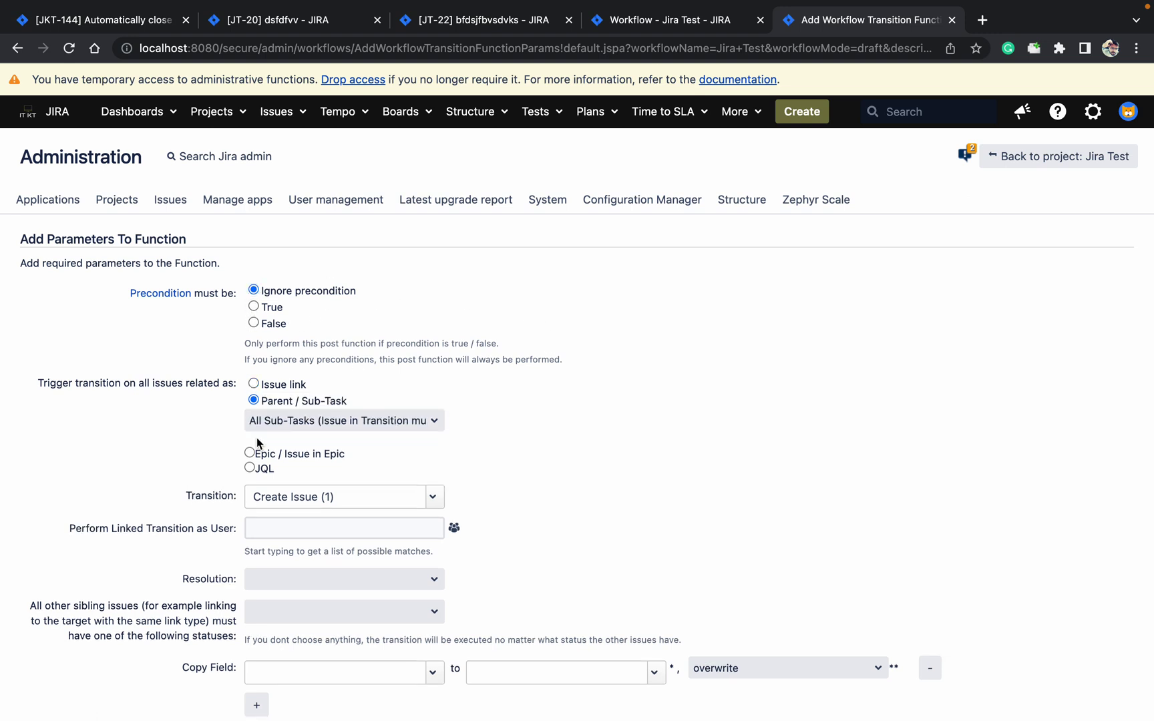
left_click(364, 498)
type("cl")
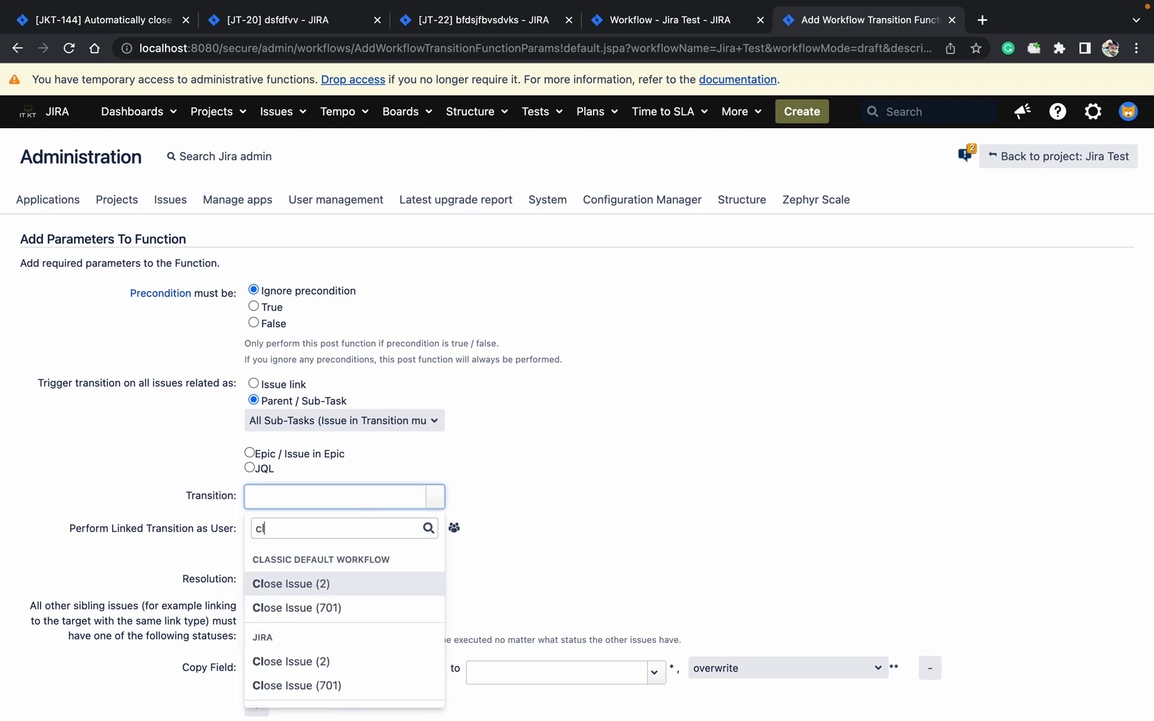
type("osed")
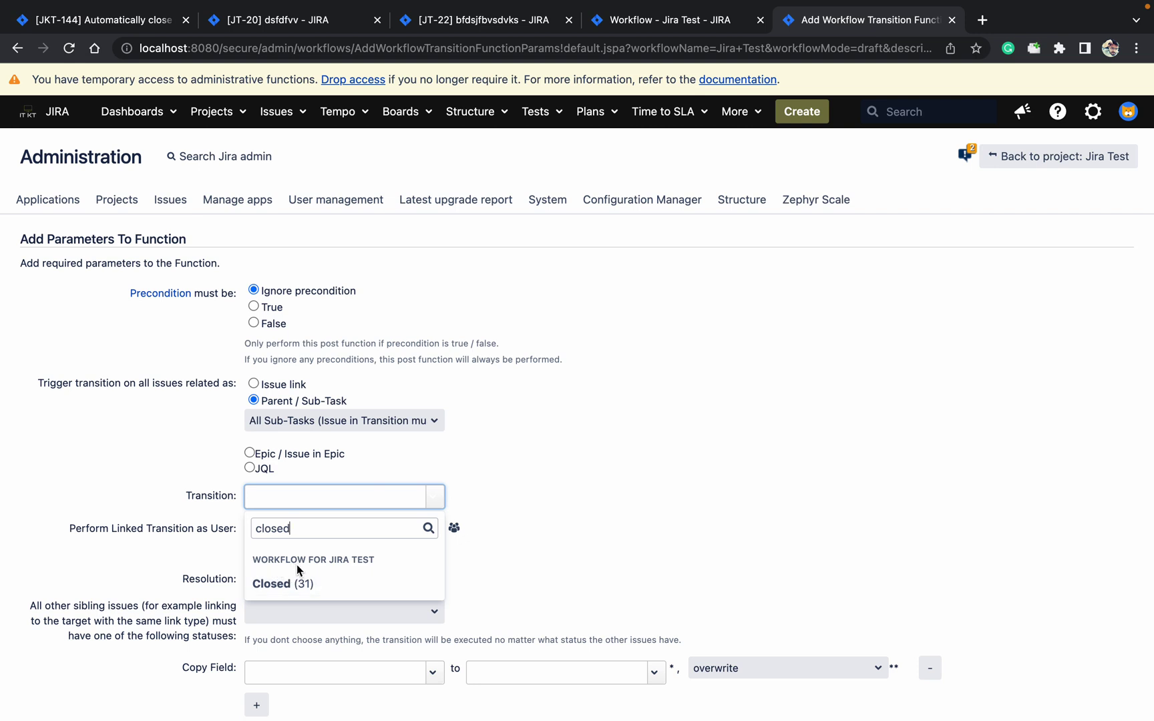
left_click(312, 583)
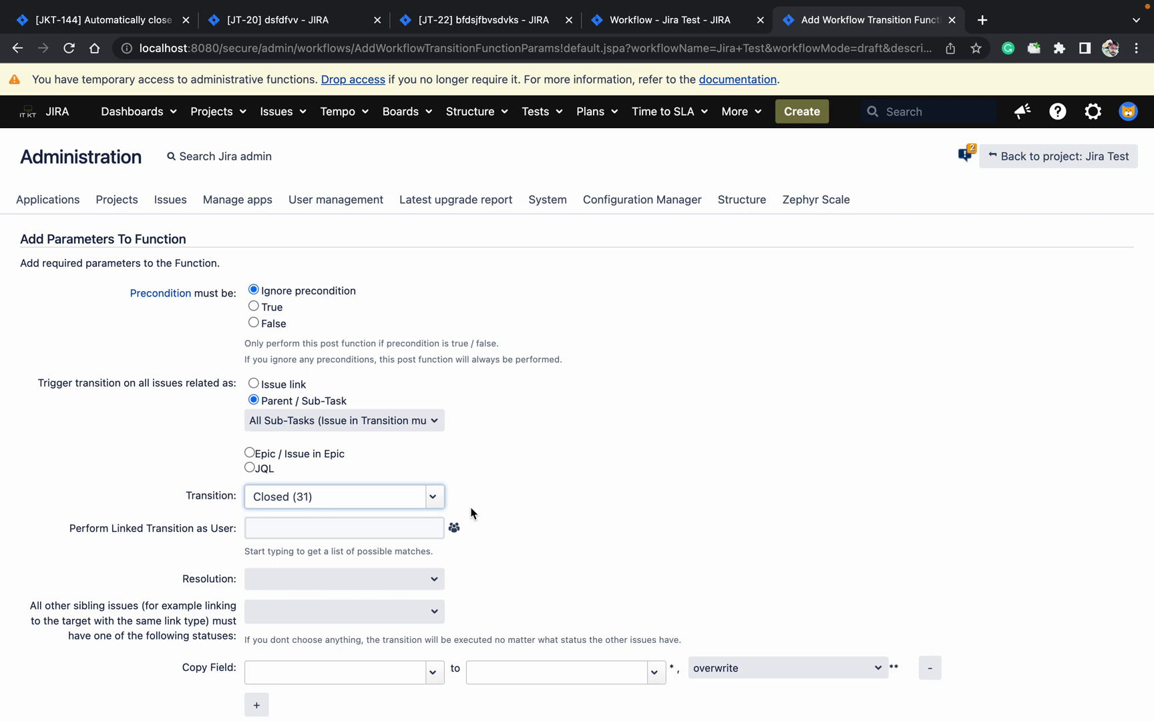
scroll(641, 487, "down", 3)
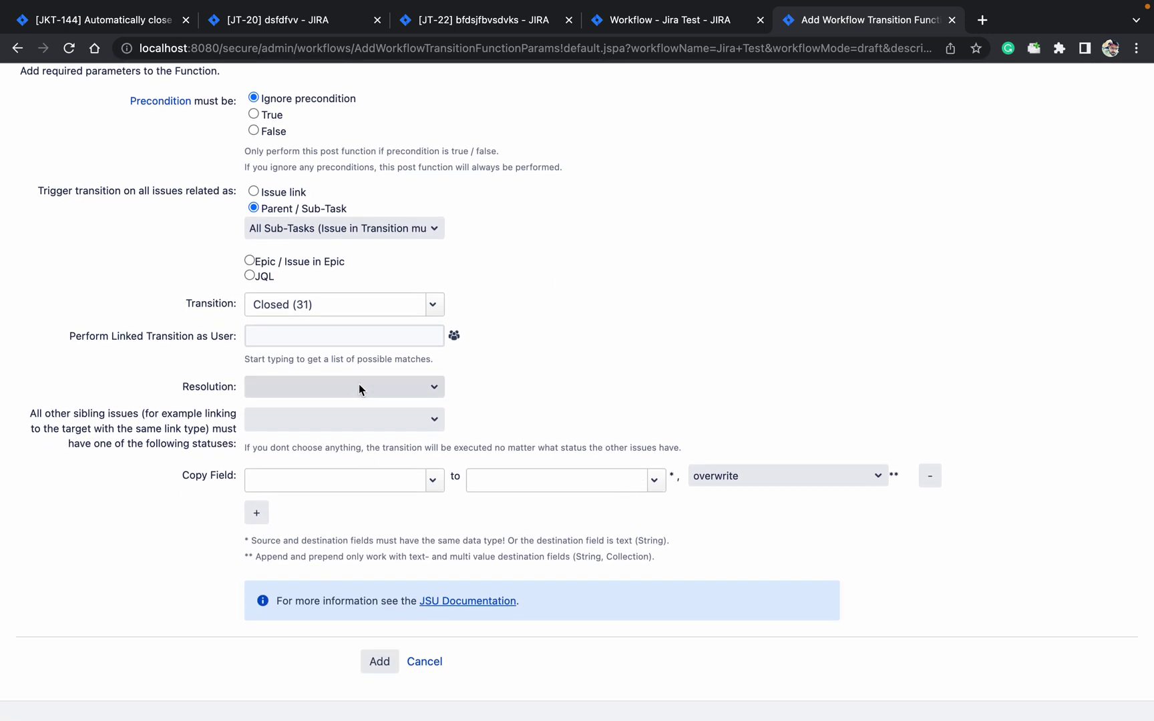
left_click(359, 386)
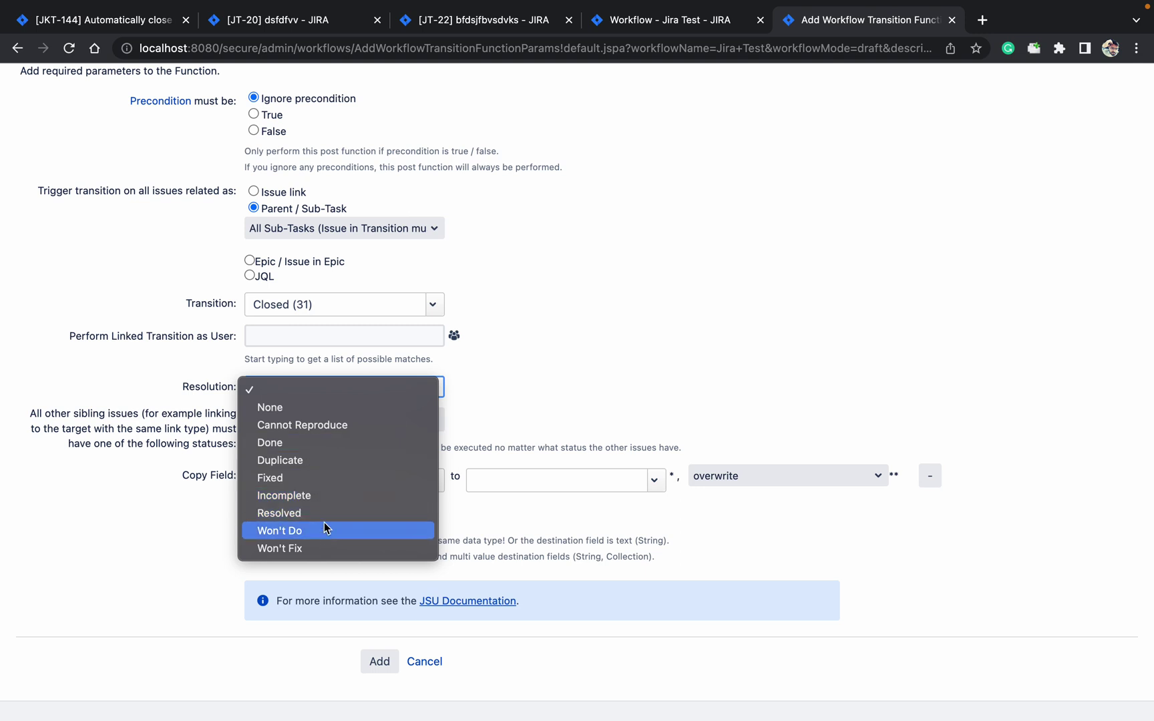
left_click(326, 477)
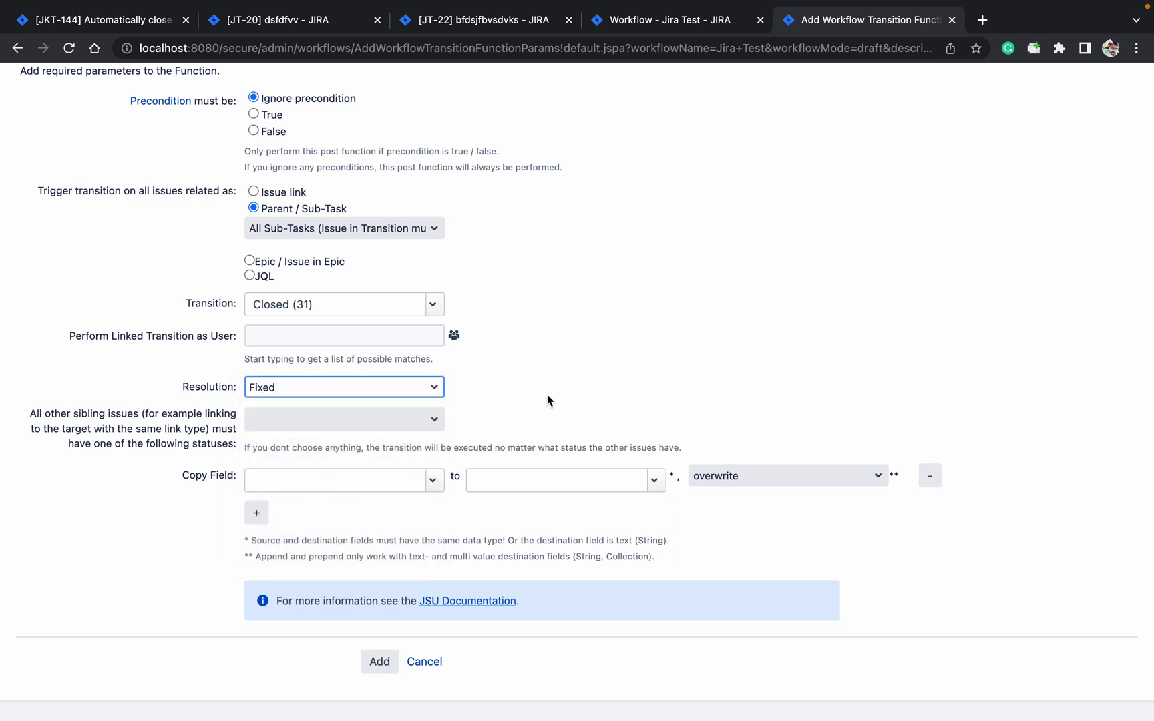
left_click(386, 662)
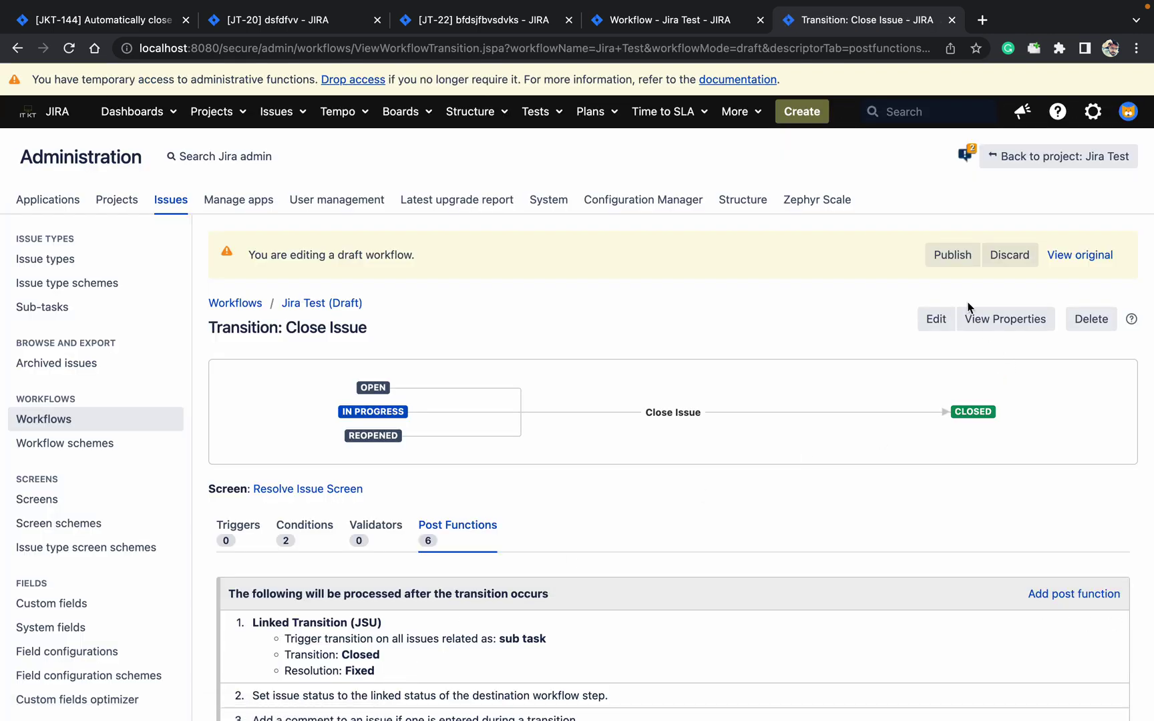
Publish the draft workflow and reload parent issue JT-20
left_click(953, 254)
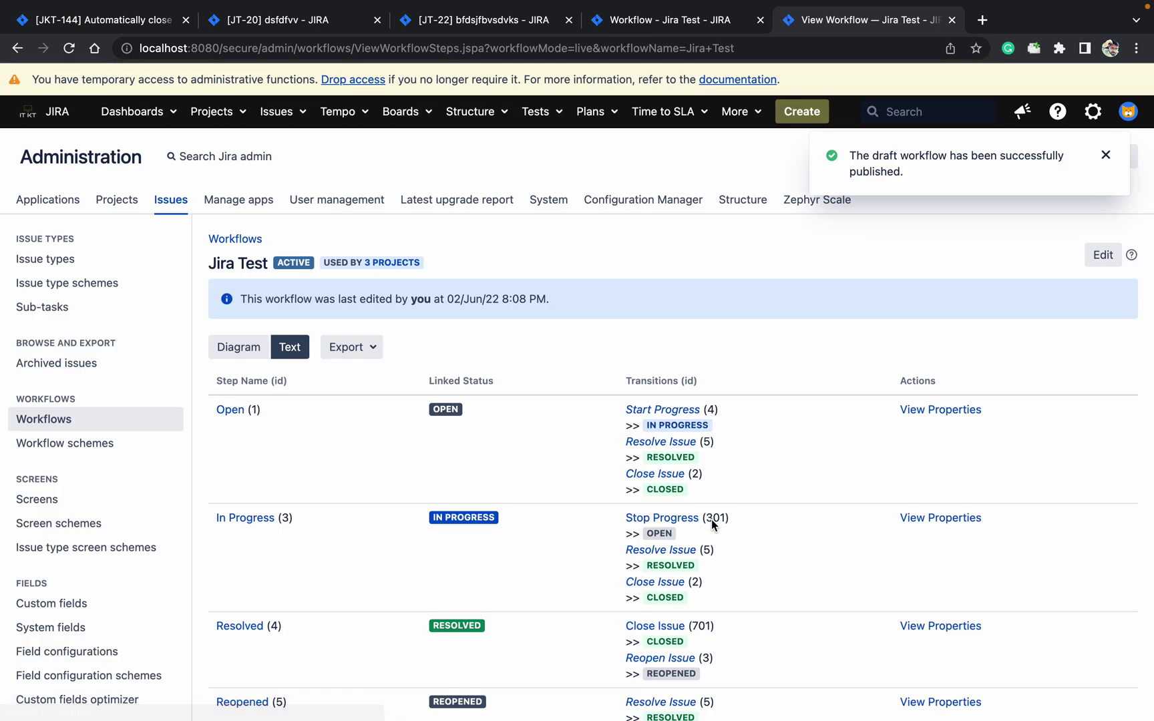
left_click(498, 22)
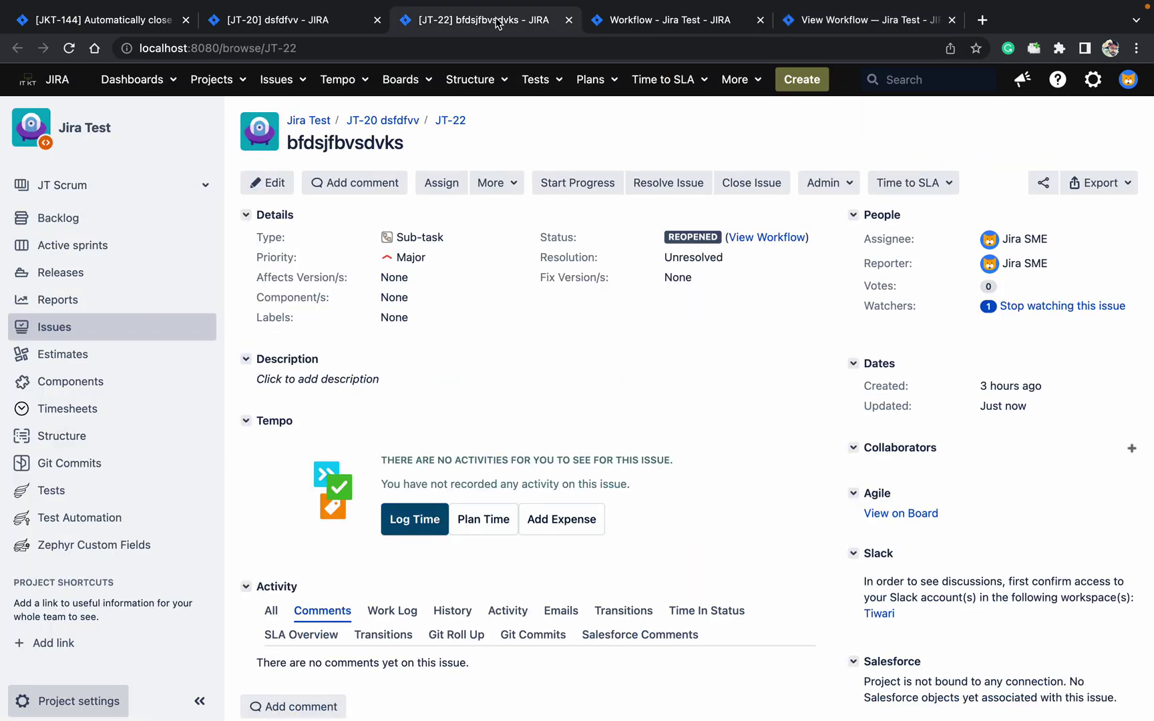
left_click(257, 31)
left_click(69, 49)
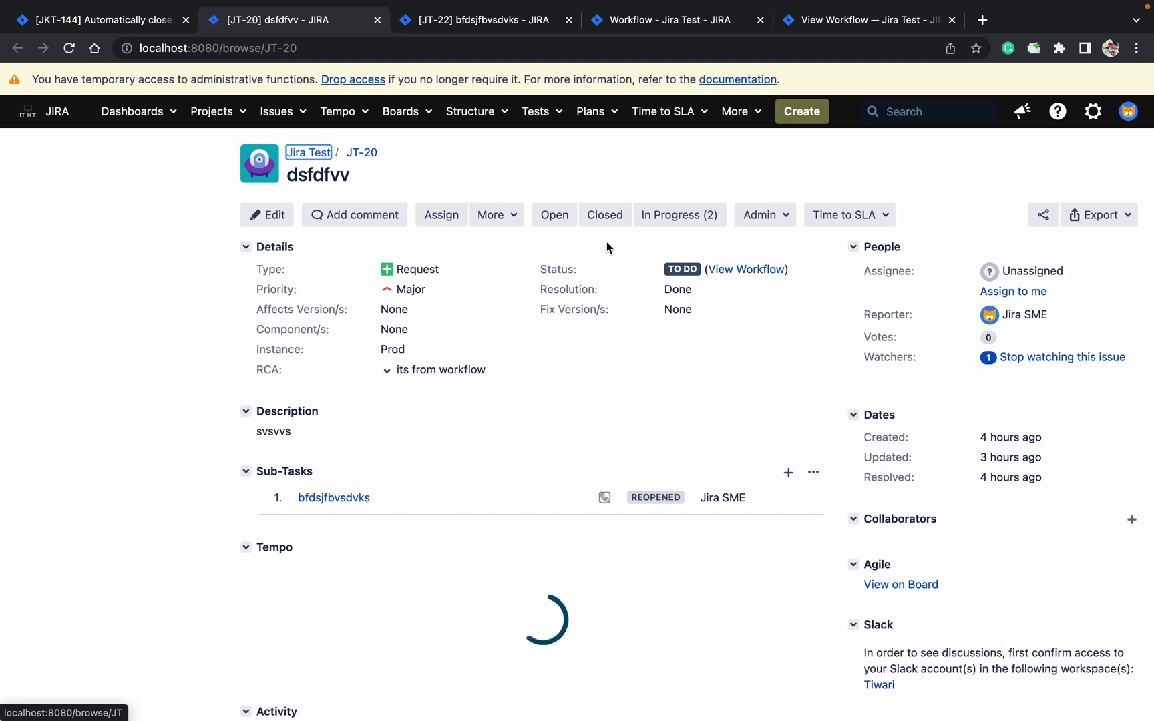
Close sub-task JT-22 with resolution Done, then return to parent JT-20
left_click(498, 30)
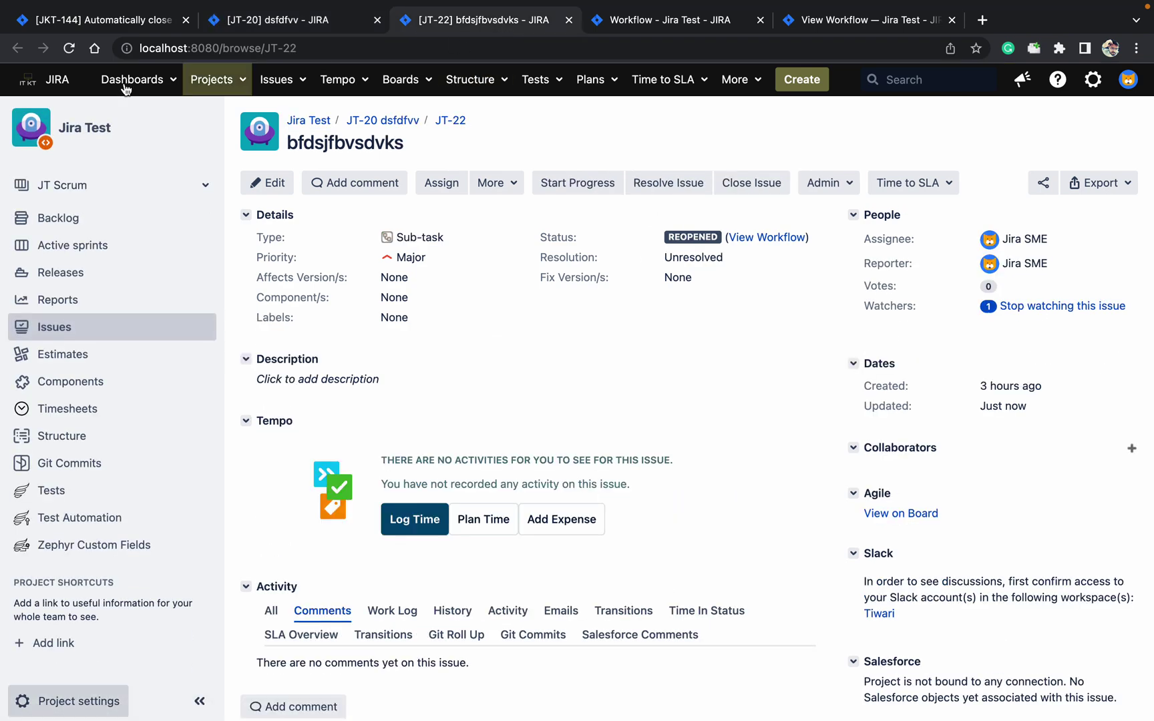
left_click(69, 48)
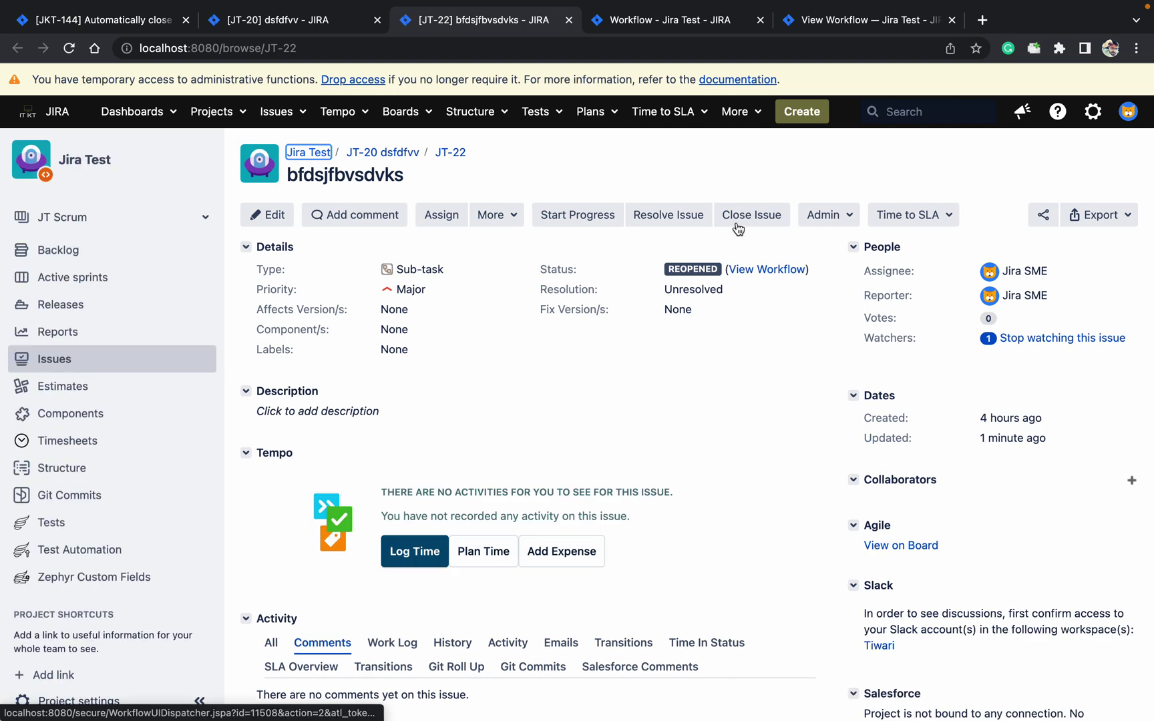
left_click(735, 220)
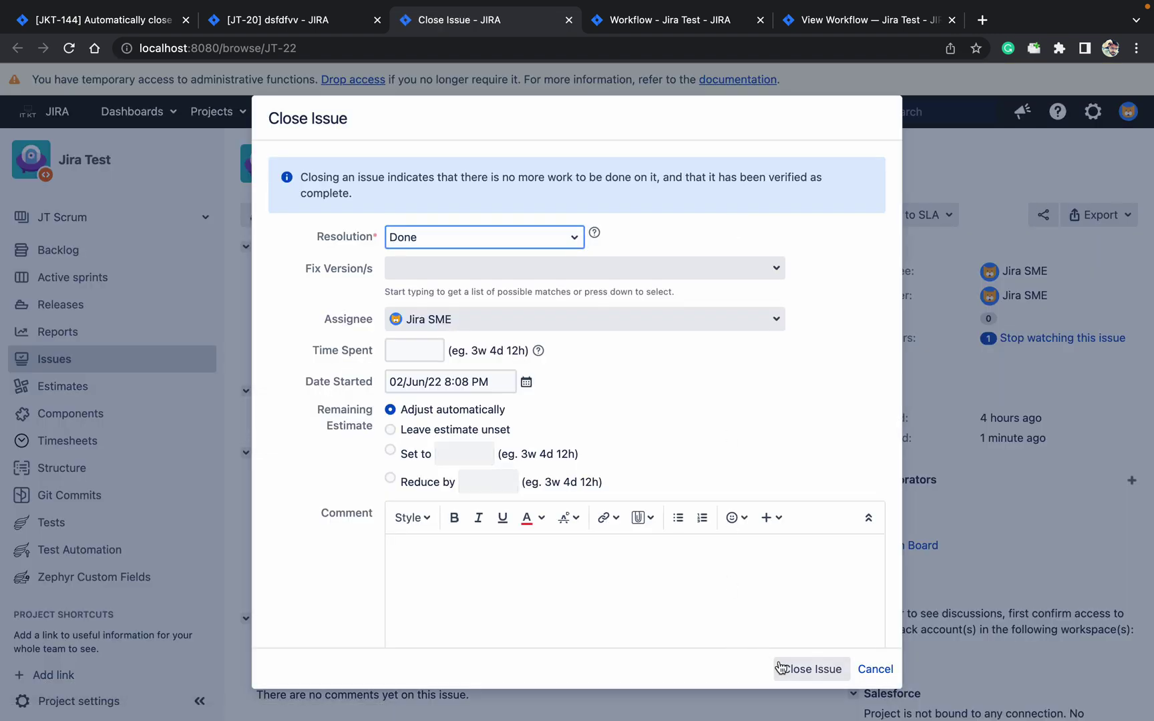
left_click(806, 668)
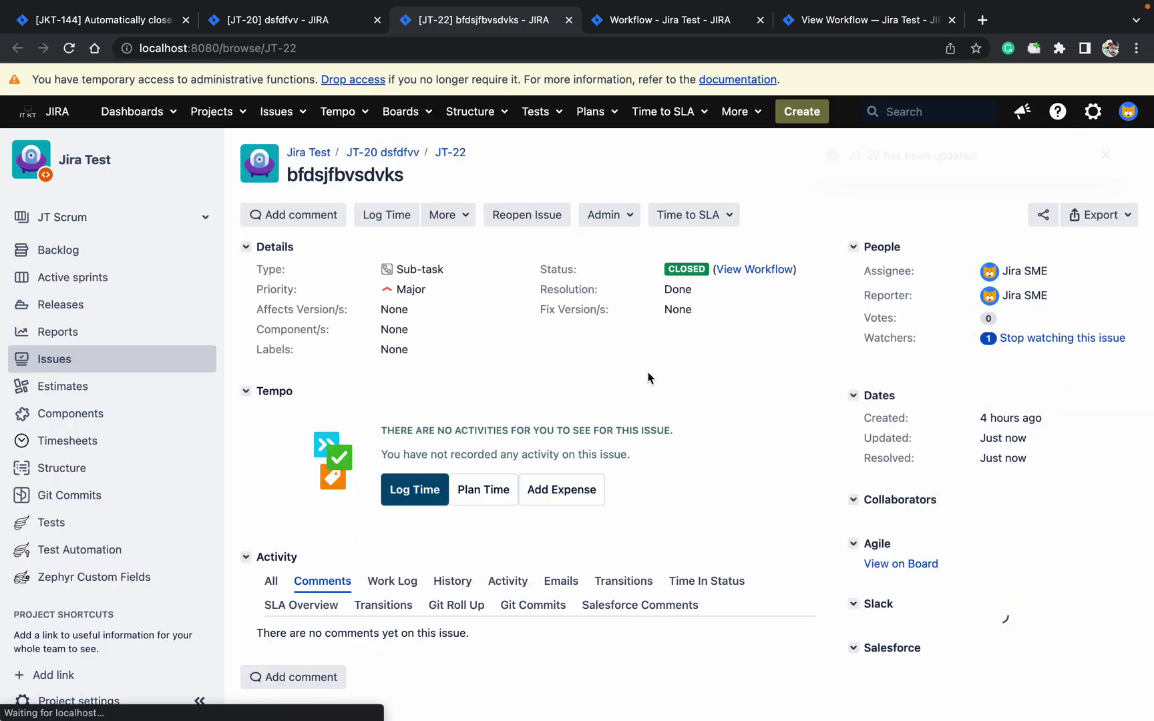
left_click(313, 26)
Reload JT-20, start its Closed transition and inspect the Resolution list, keeping Done
left_click(78, 52)
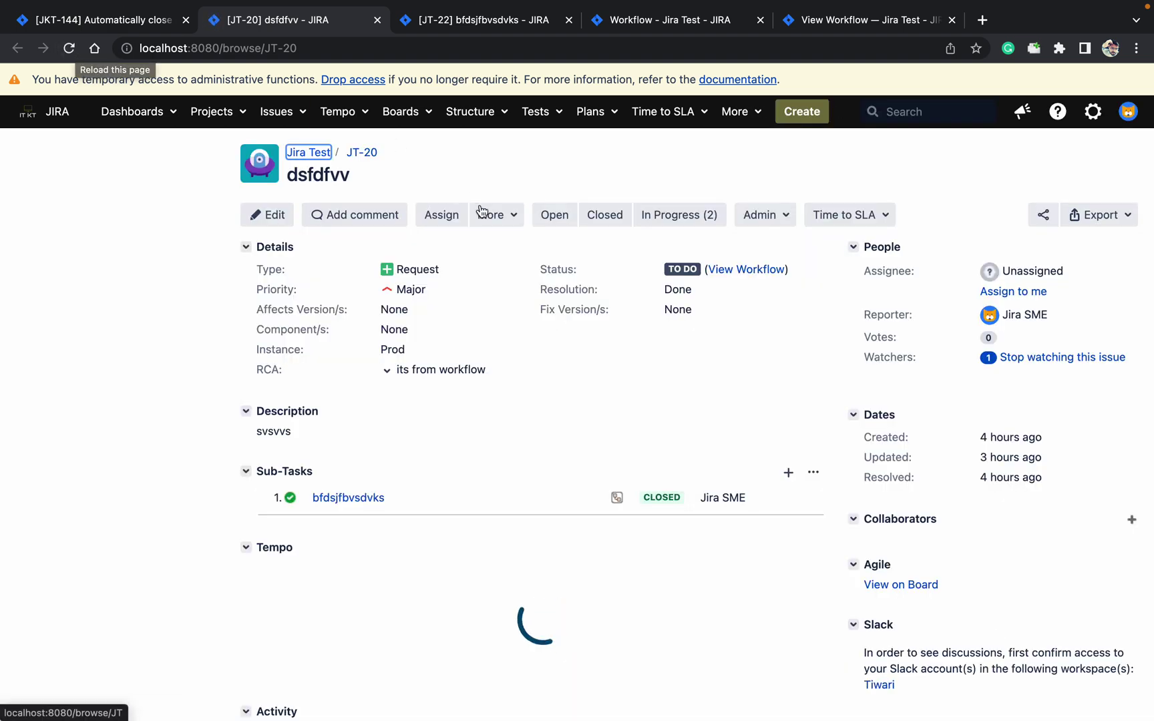
left_click(605, 217)
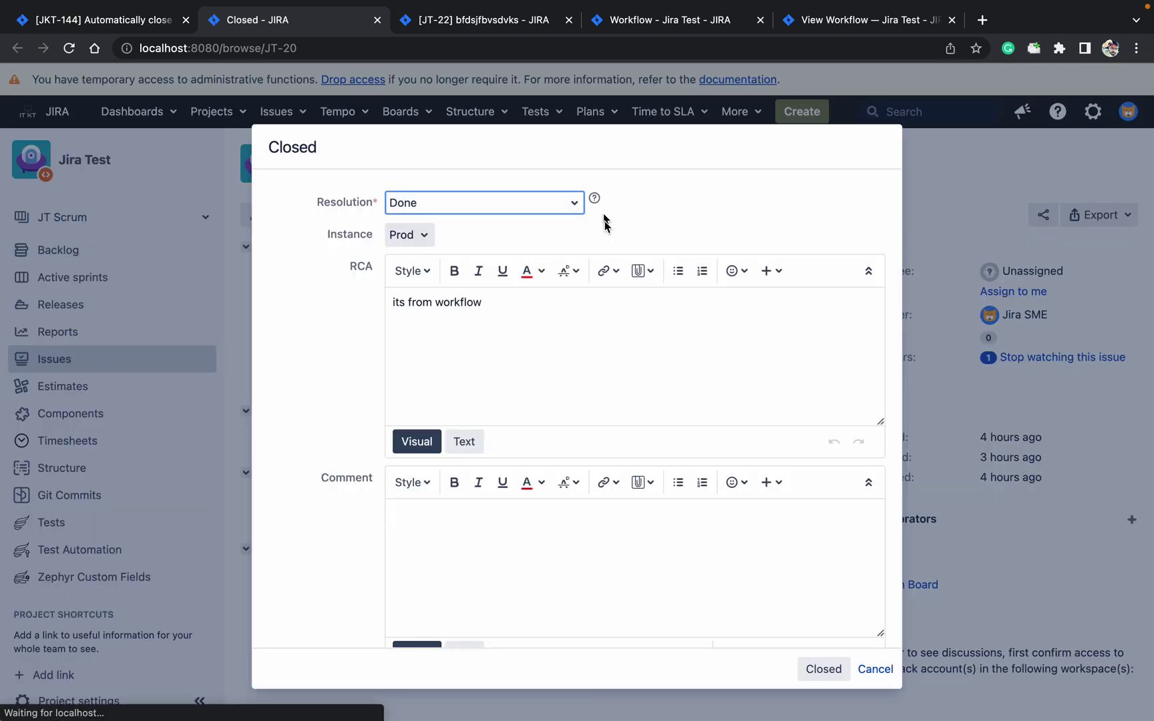
left_click(528, 204)
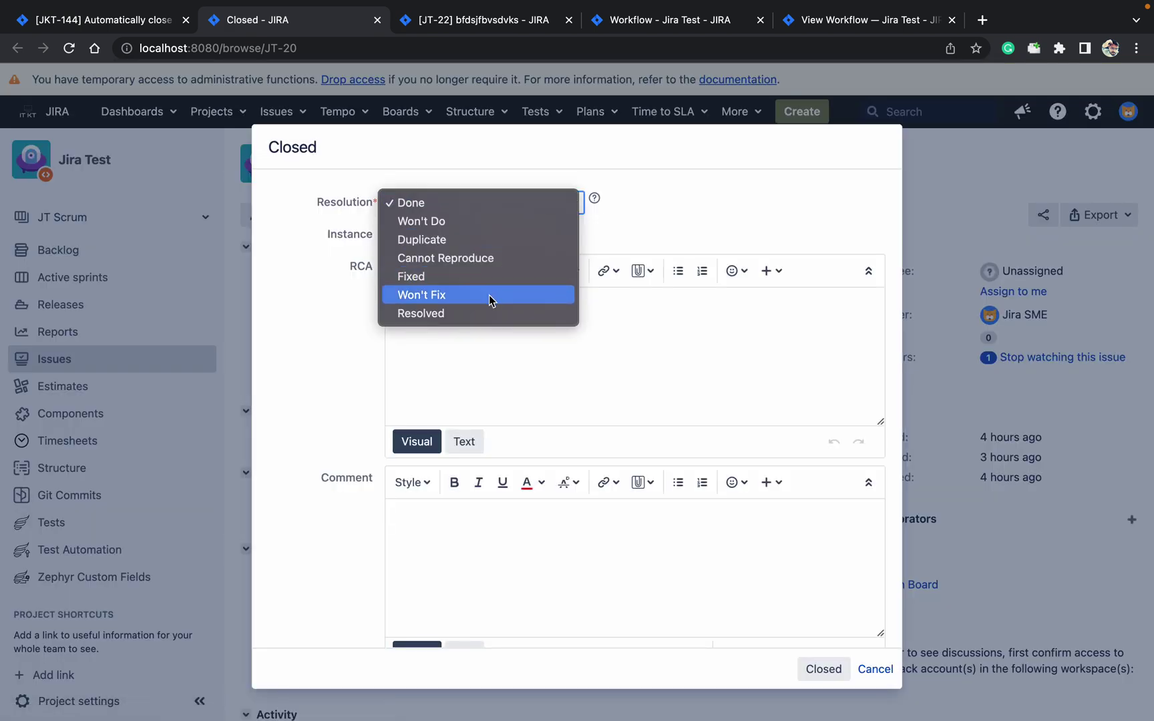
left_click(774, 144)
Show the live Jira Test workflow as a diagram and start a draft
left_click(870, 27)
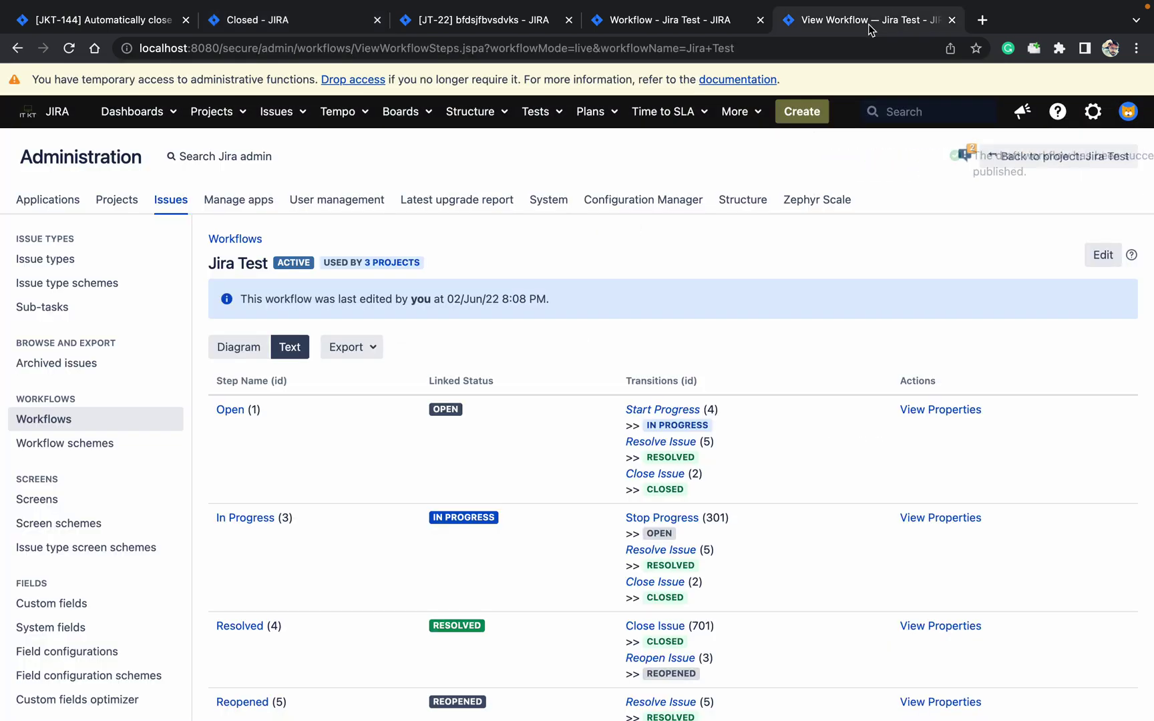
left_click(233, 350)
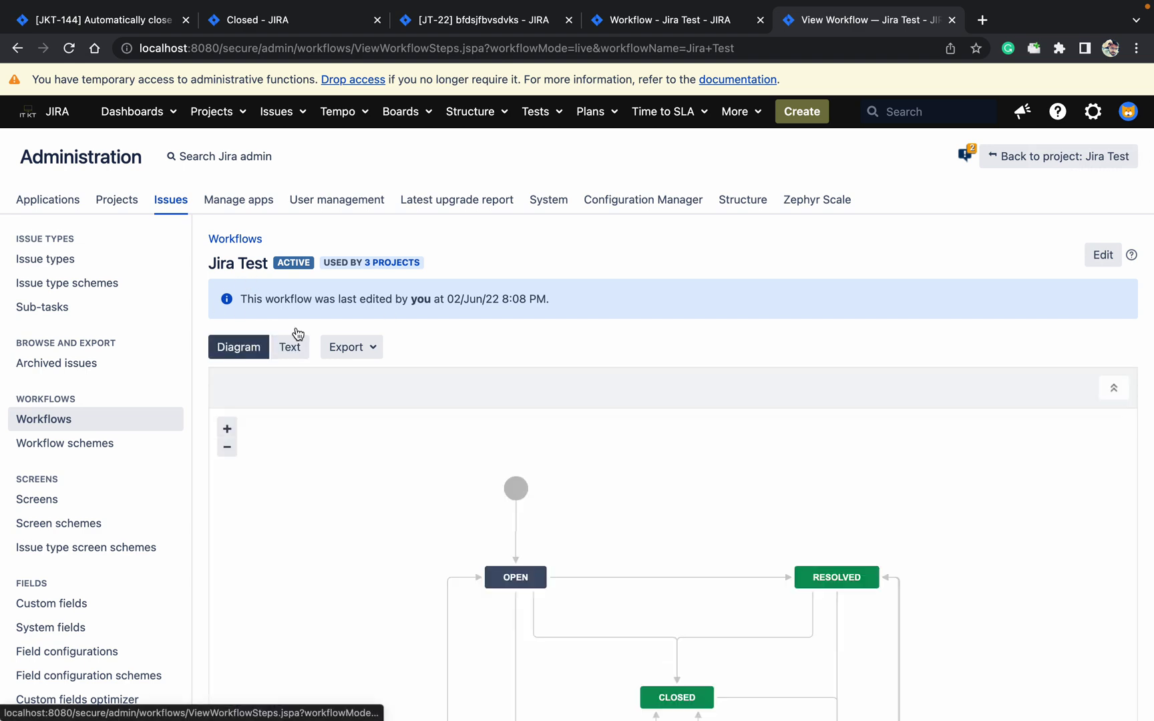
left_click(1105, 264)
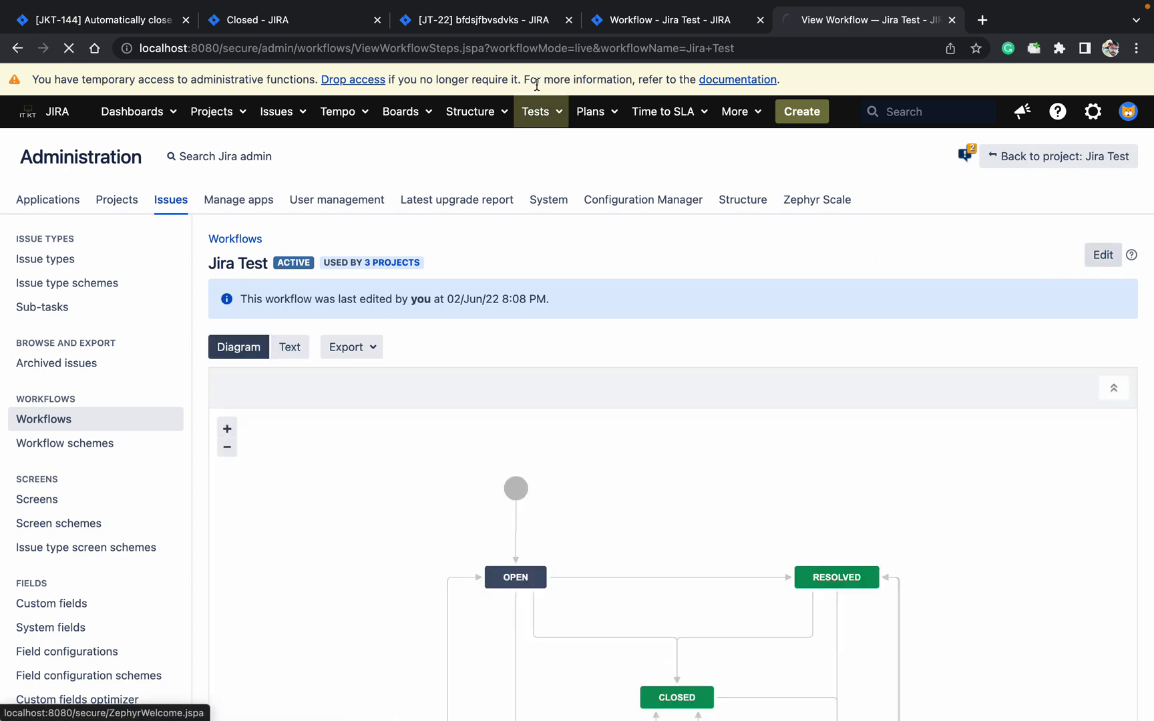
left_click(485, 25)
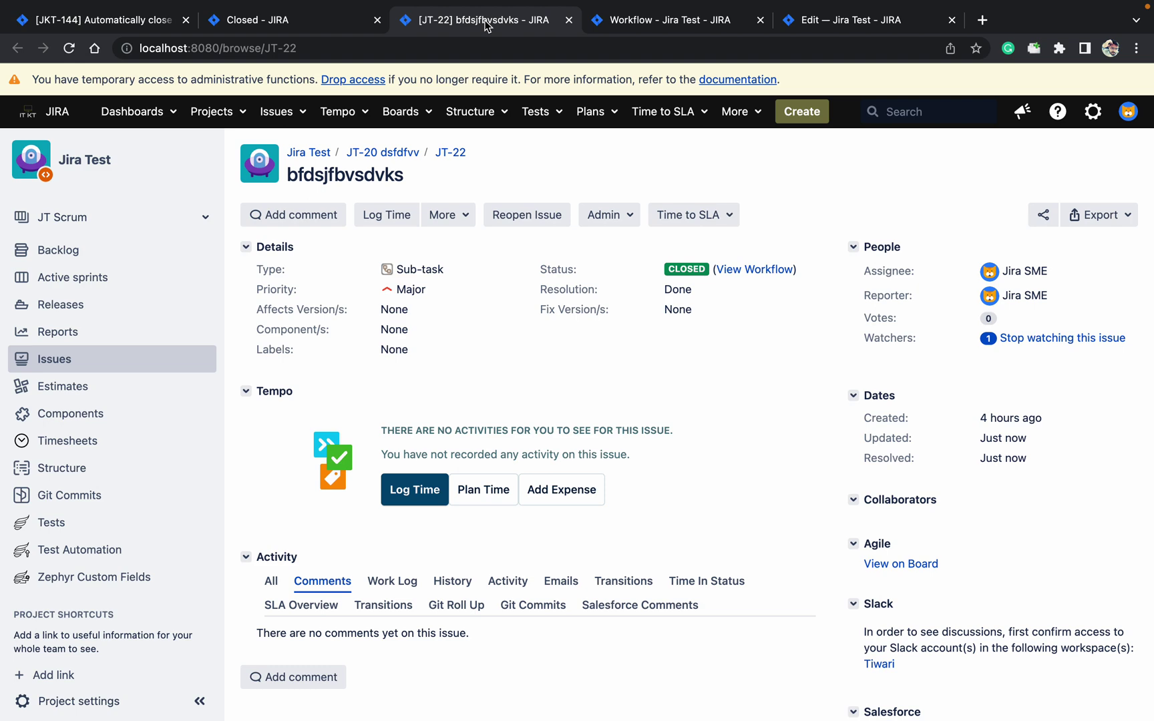
left_click(877, 28)
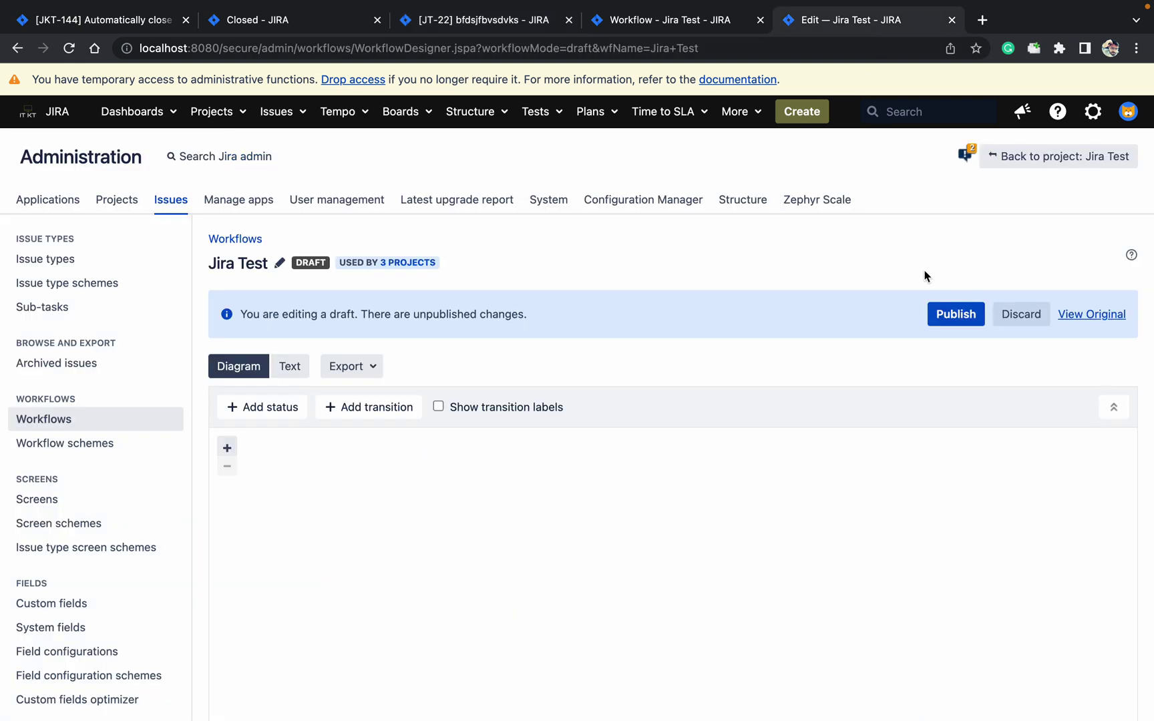
Publish the workflow draft without saving a backup
scroll(925, 276, "down", 1)
scroll(924, 275, "down", 2)
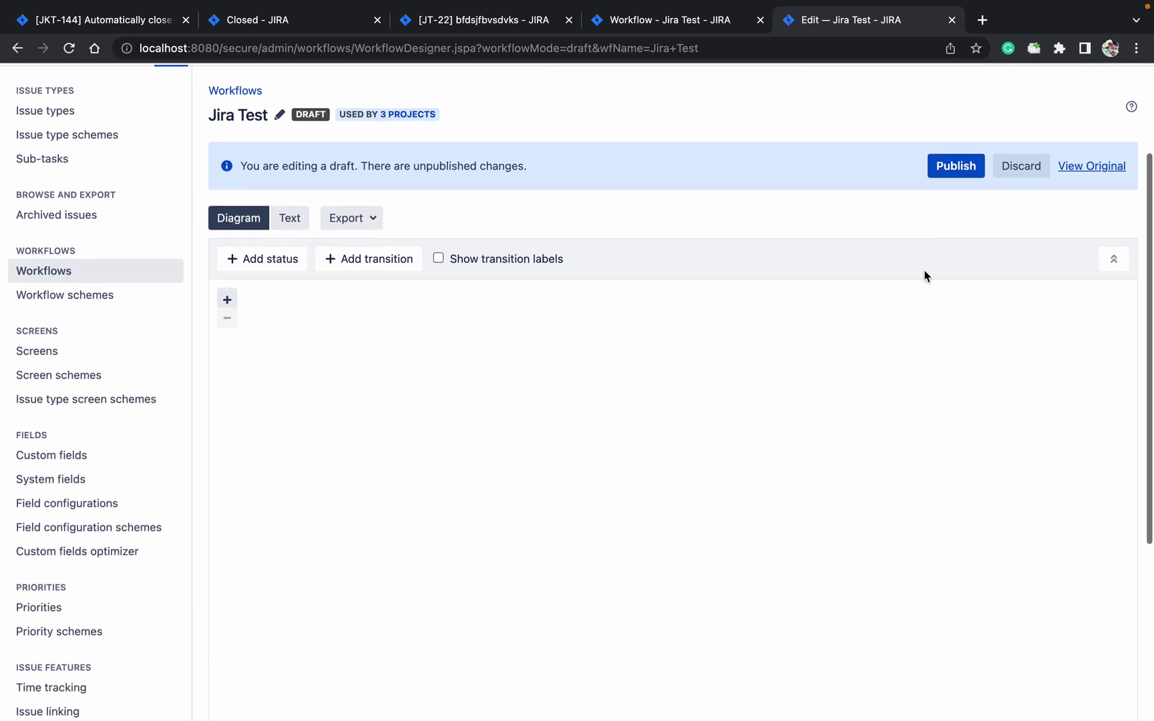
scroll(925, 276, "down", 2)
scroll(925, 276, "up", 1)
scroll(925, 276, "up", 2)
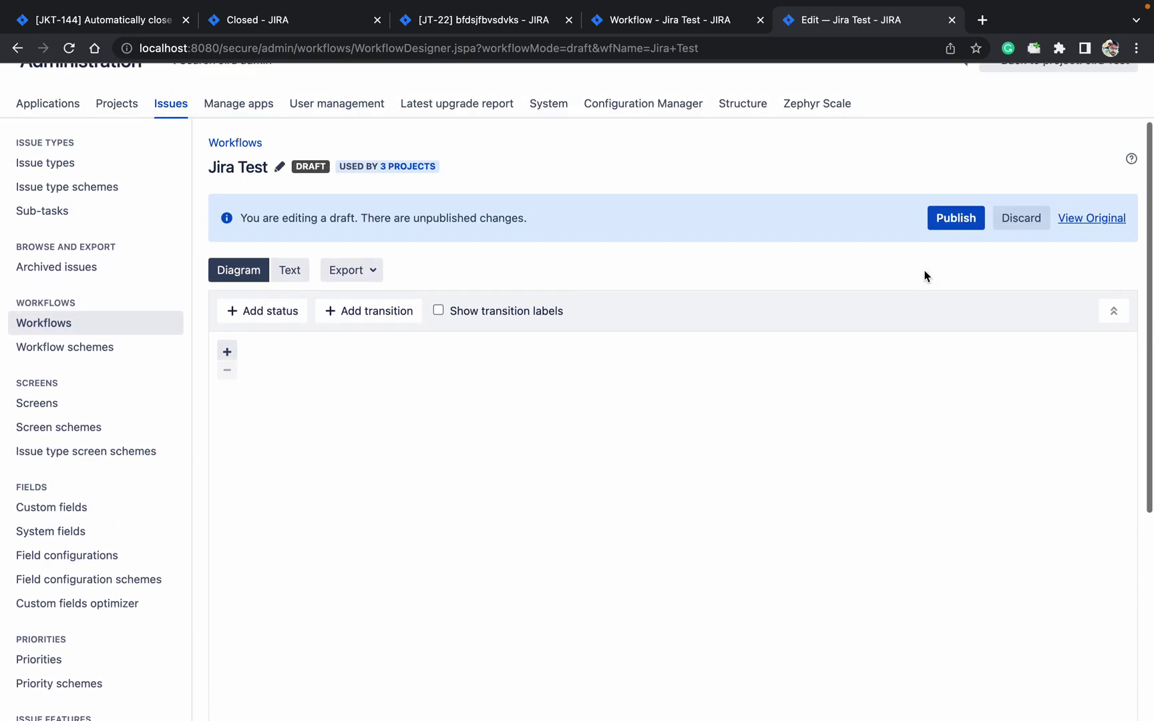
left_click(971, 223)
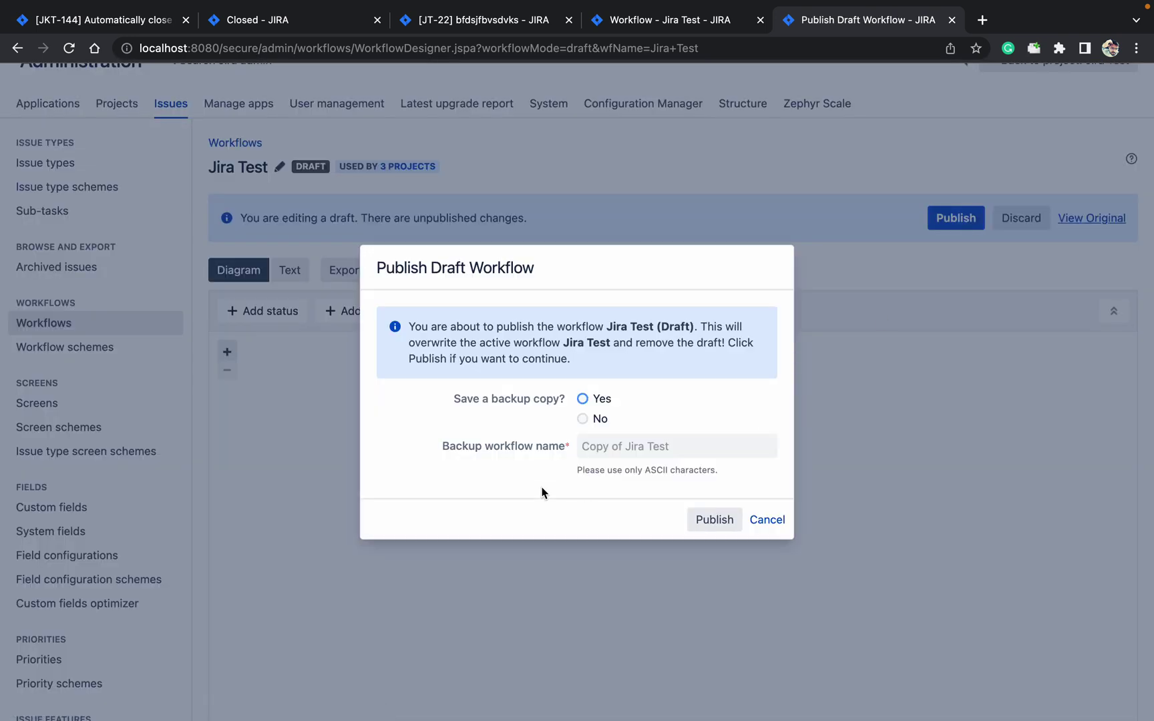
left_click(584, 419)
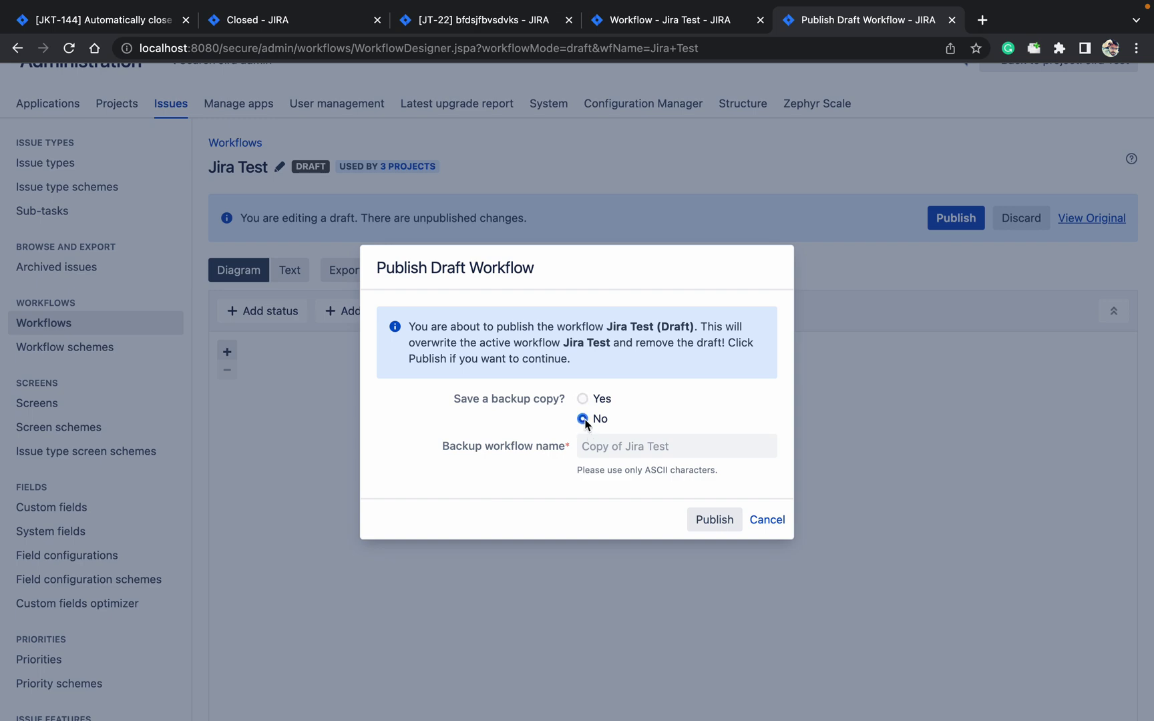
left_click(712, 525)
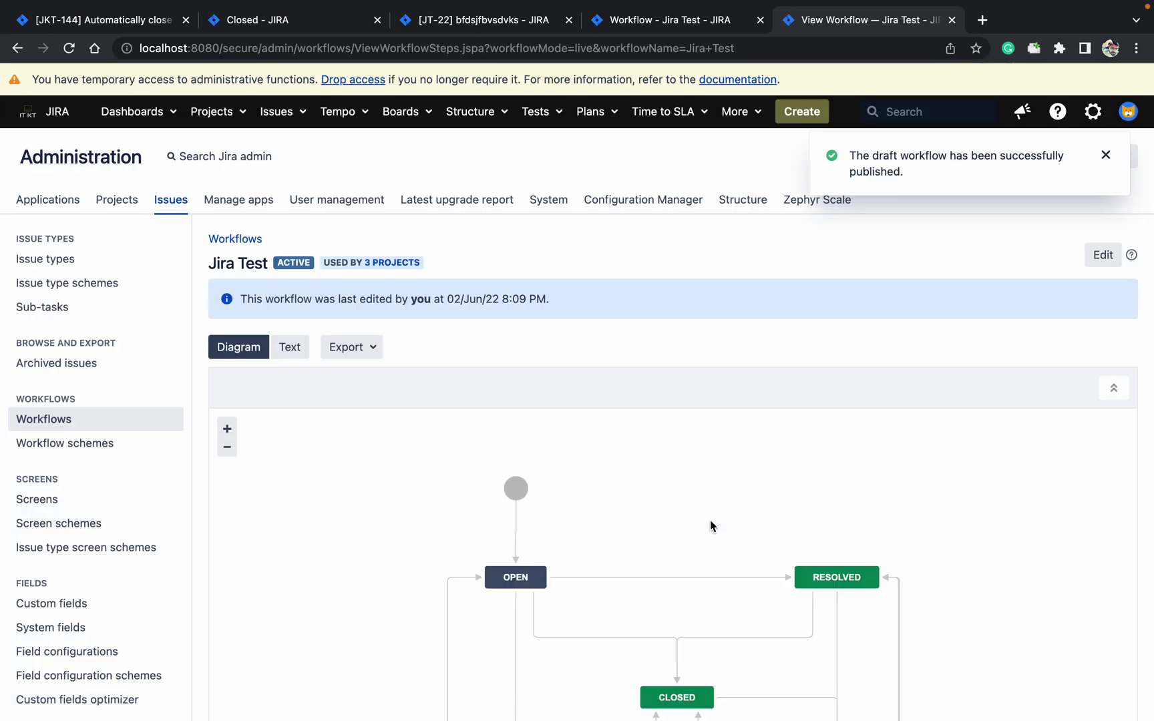
Start a new draft and show the Close Issue transition's options
left_click(1103, 257)
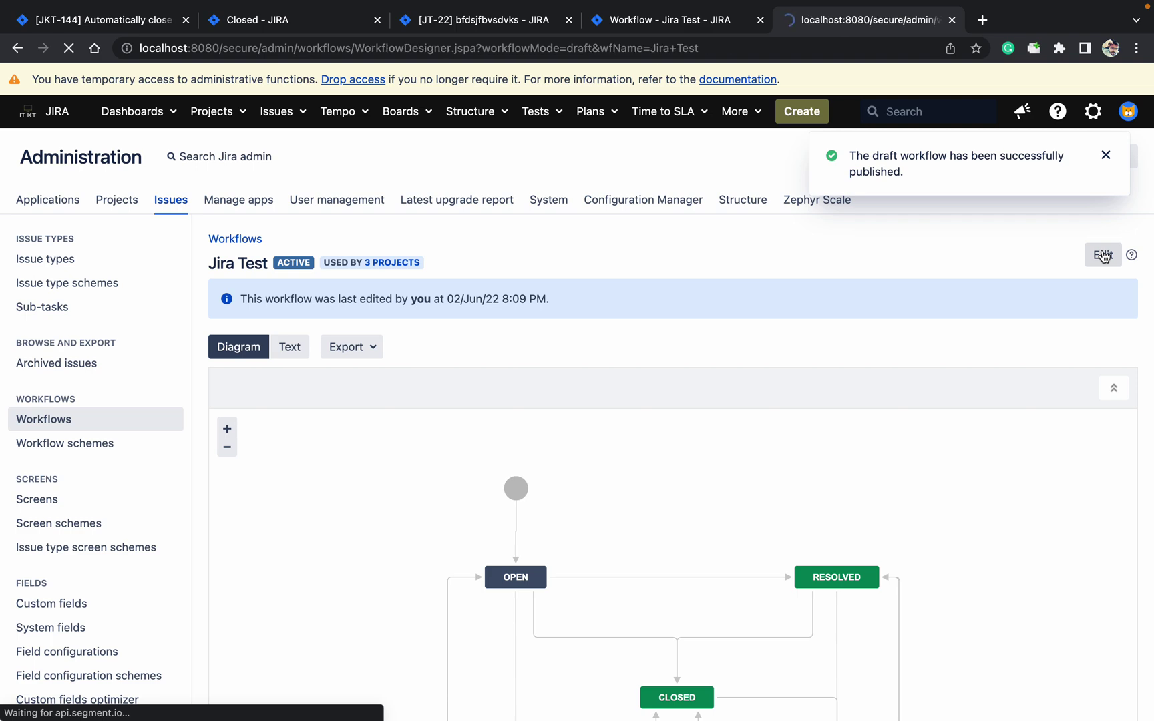
scroll(654, 613, "down", 1)
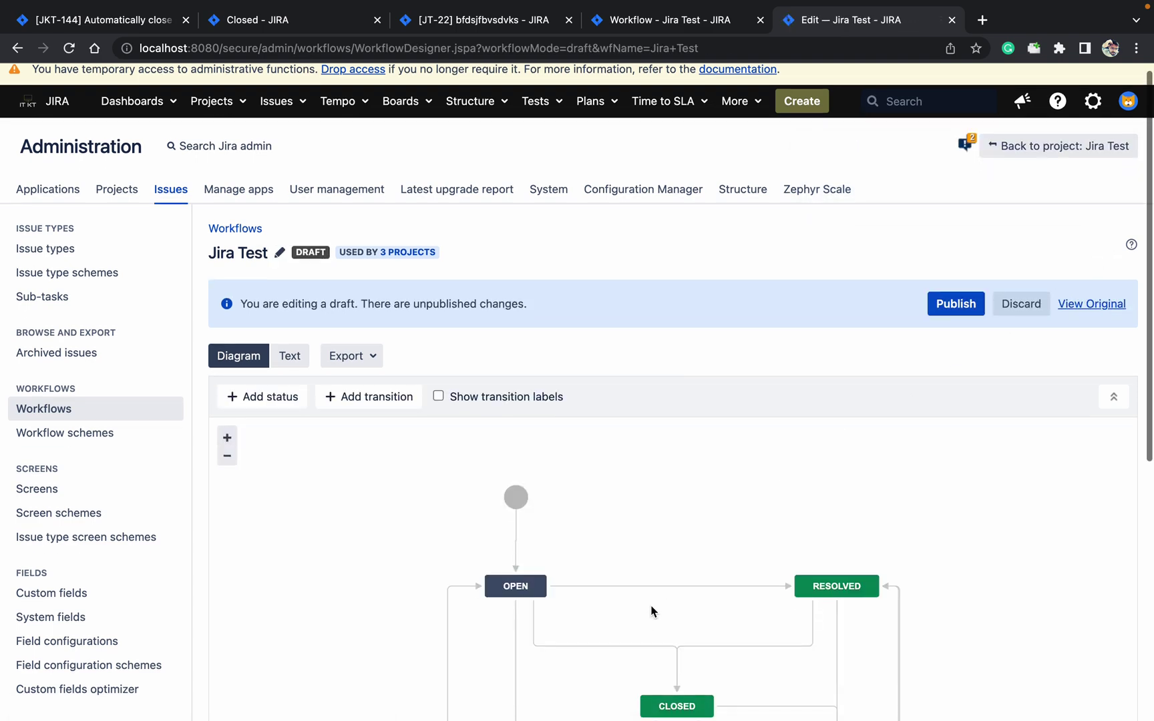
left_click(618, 646)
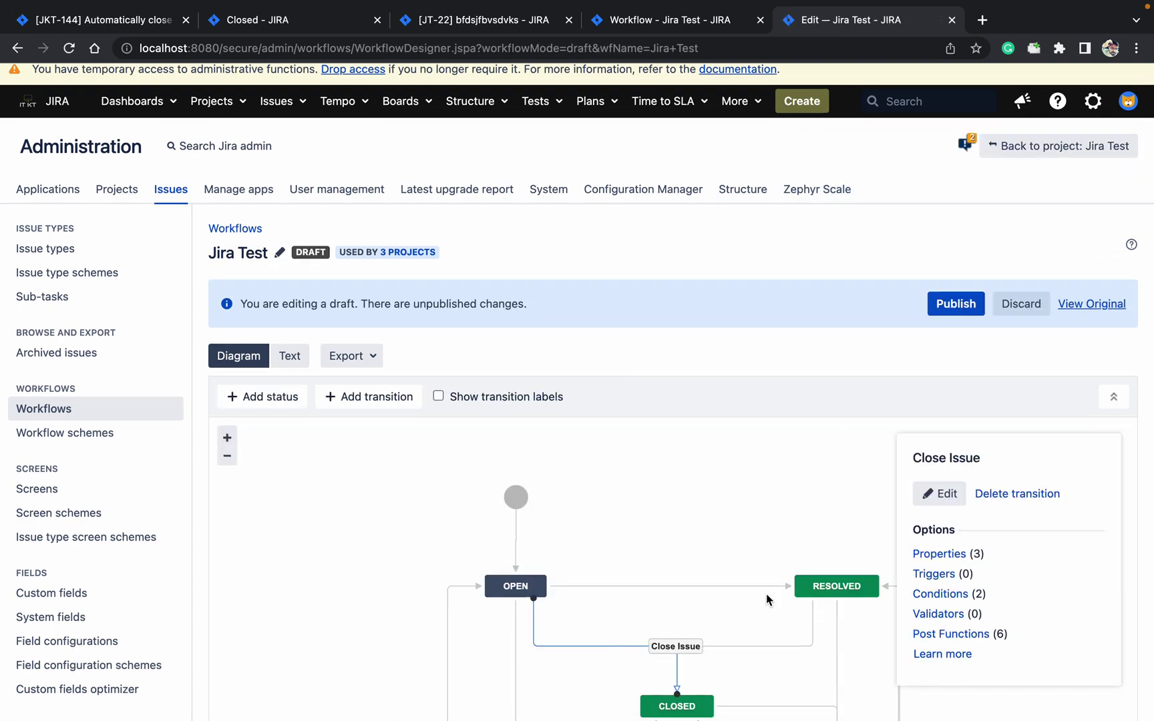
Open Close Issue's post functions and highlight that Linked Transition triggers on sub-tasks
left_click(972, 638)
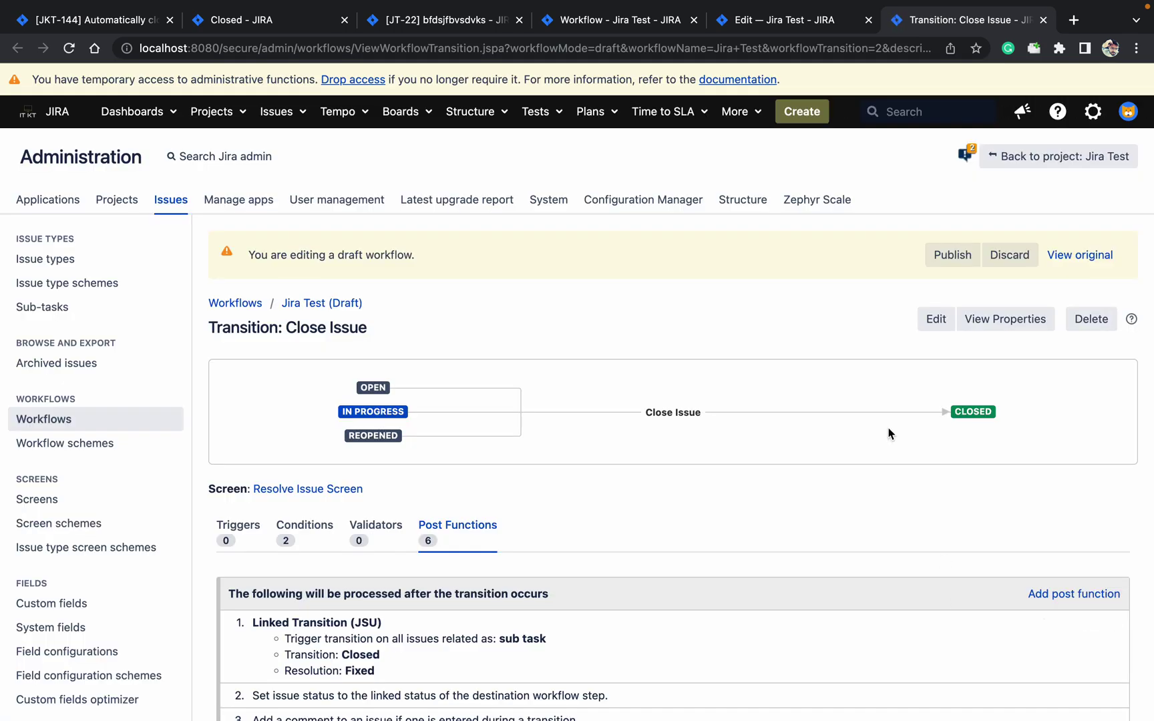
scroll(764, 532, "down", 5)
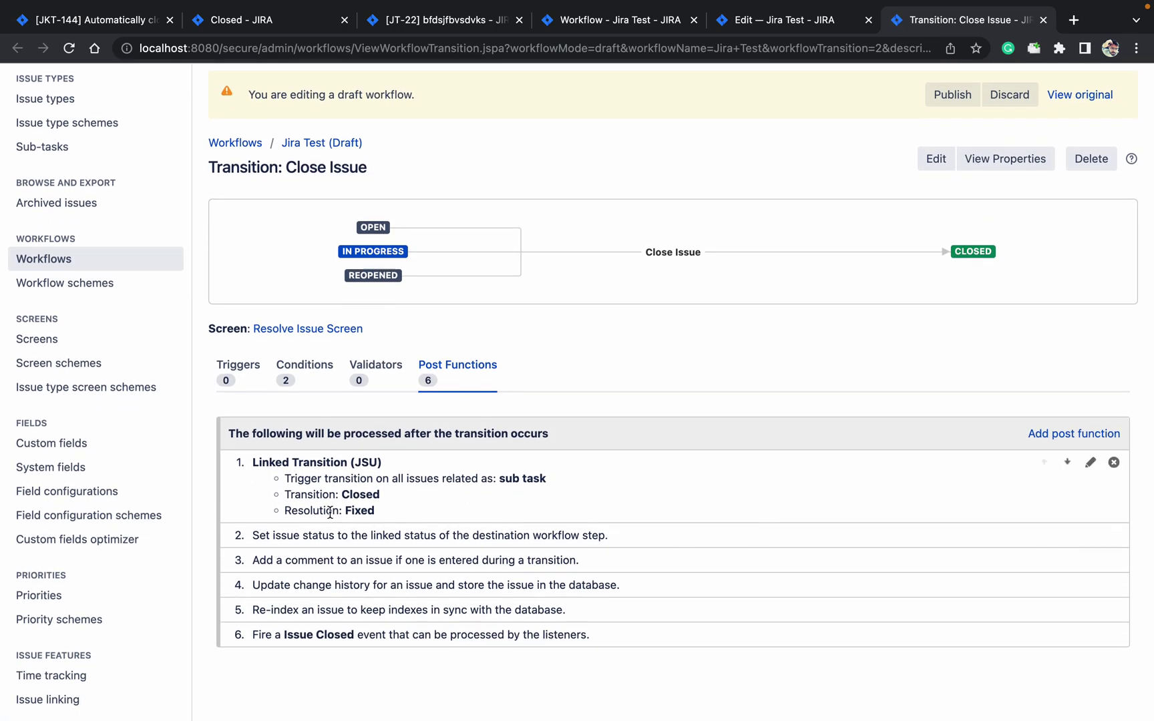
left_click_drag(549, 478, 434, 478)
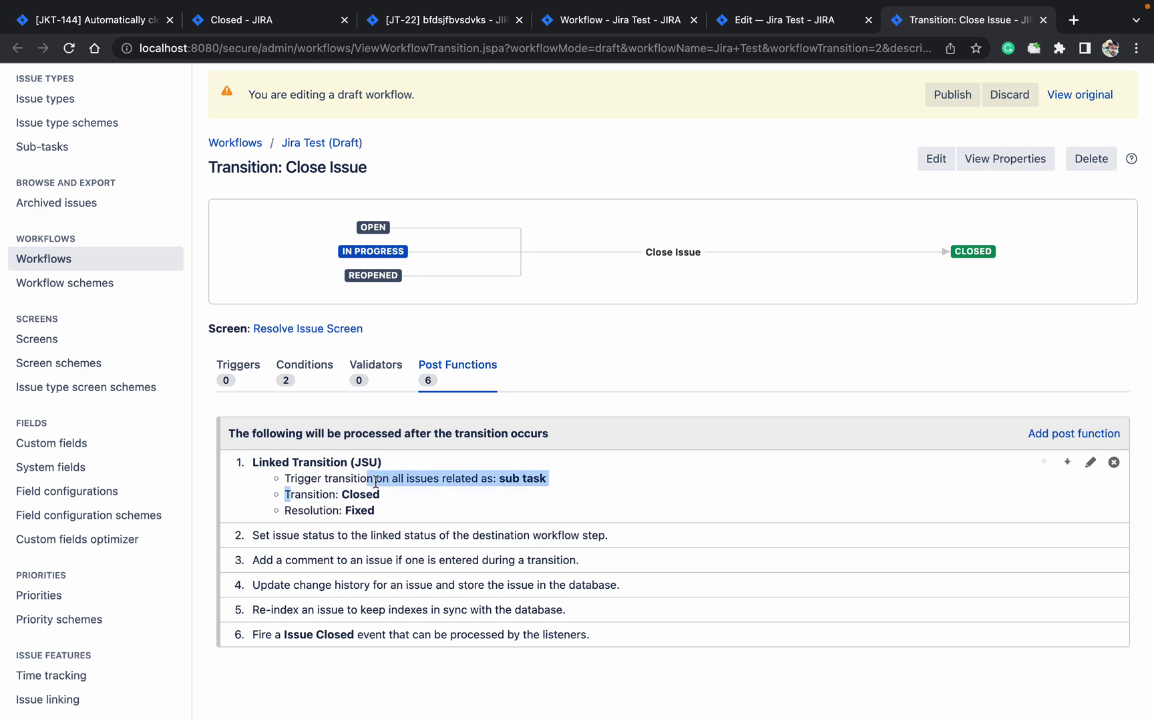
left_click(503, 478)
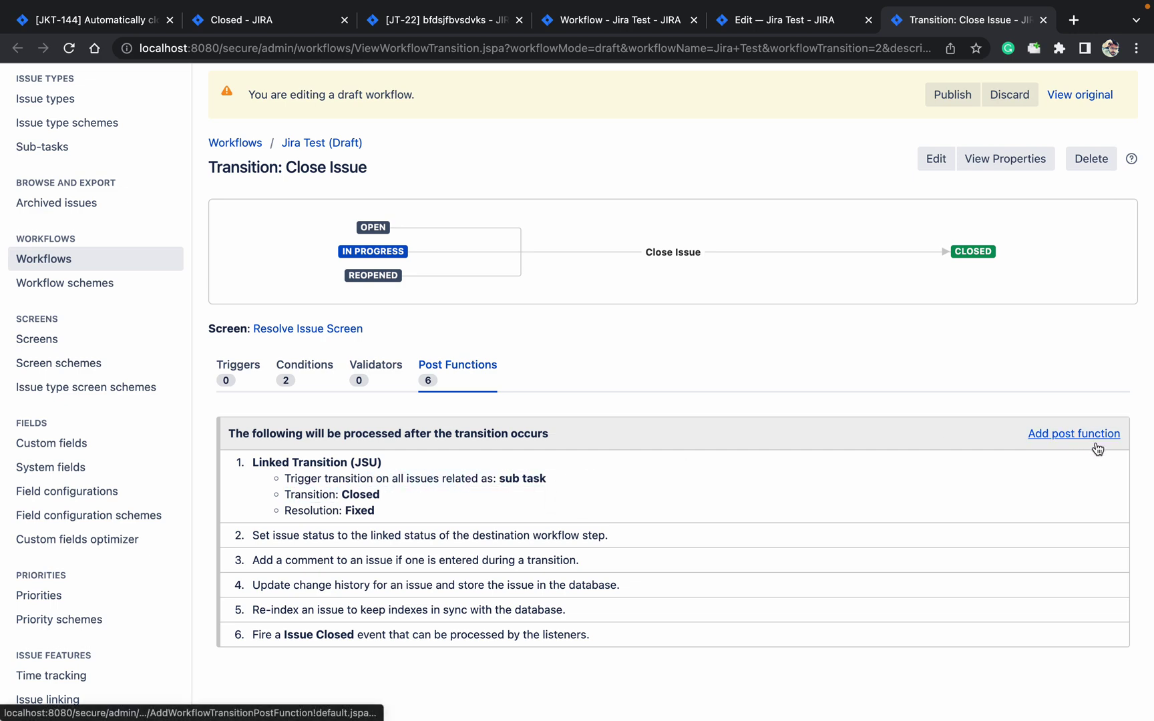
Switch Linked Transition (JSU) to trigger on Parent and publish without backup
left_click(1094, 464)
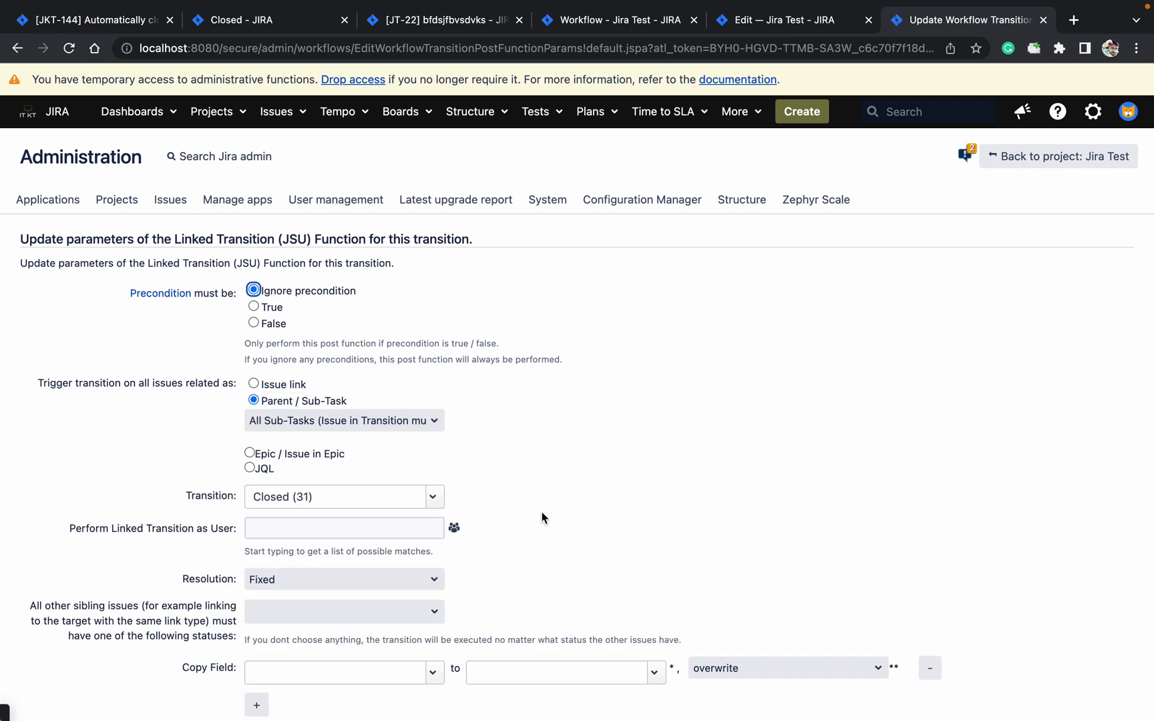
left_click(339, 423)
left_click(427, 437)
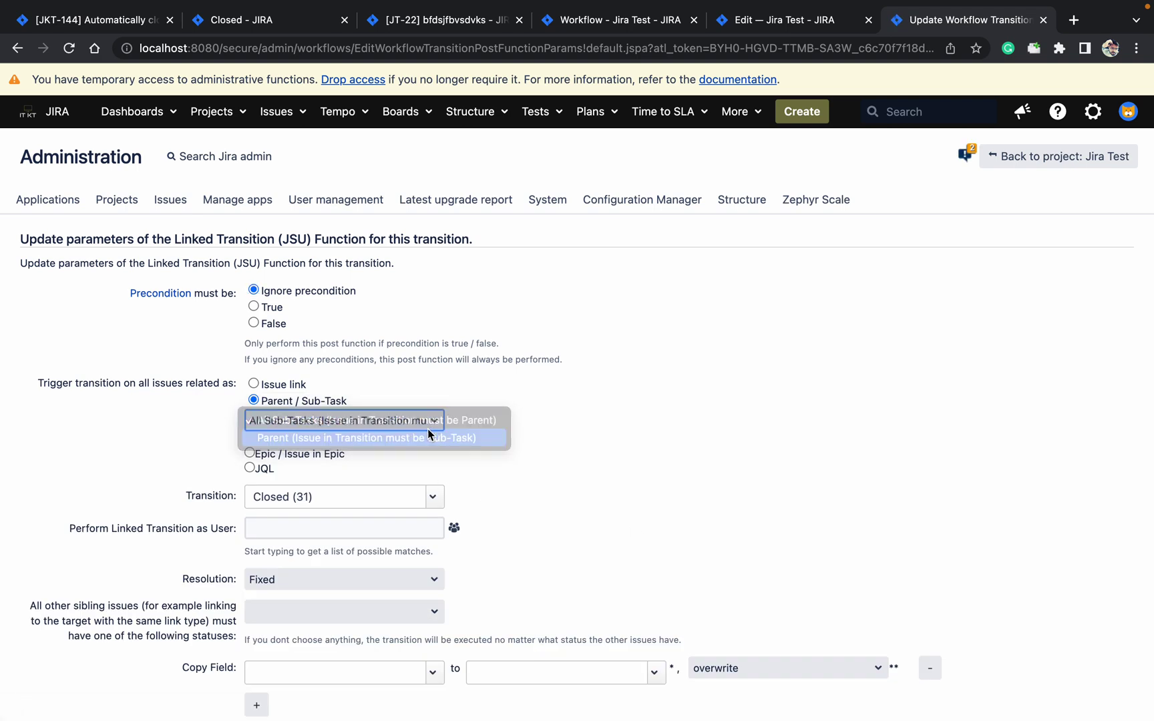
scroll(681, 441, "down", 5)
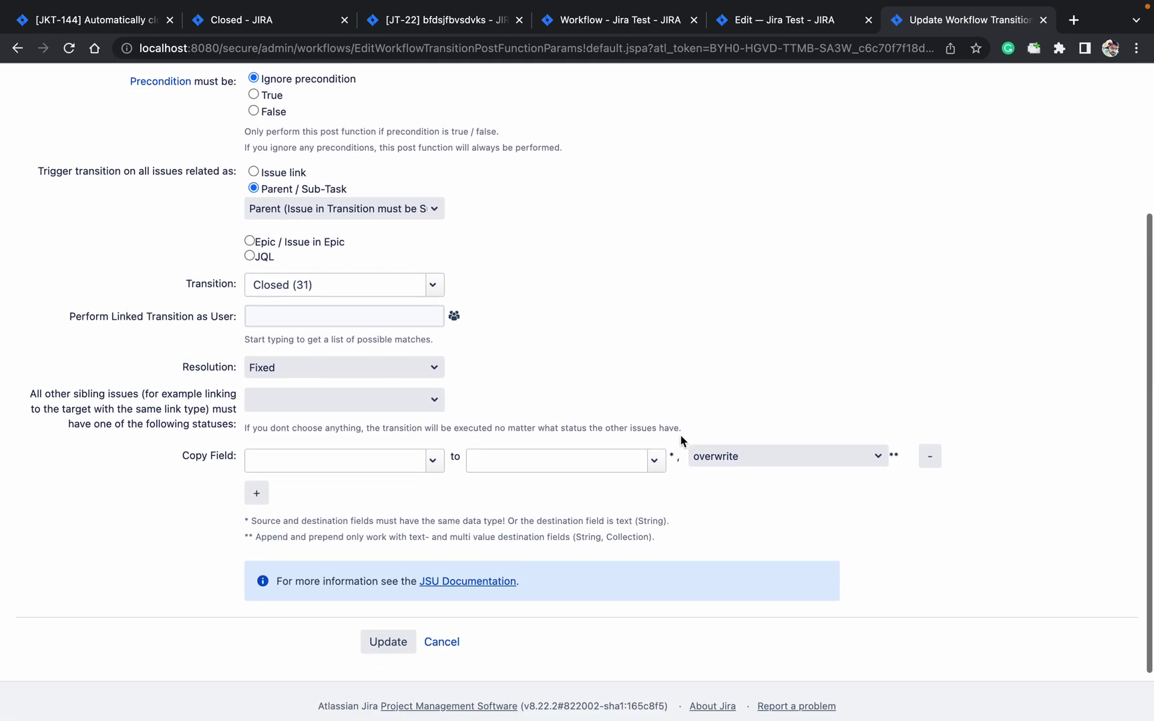
left_click(406, 578)
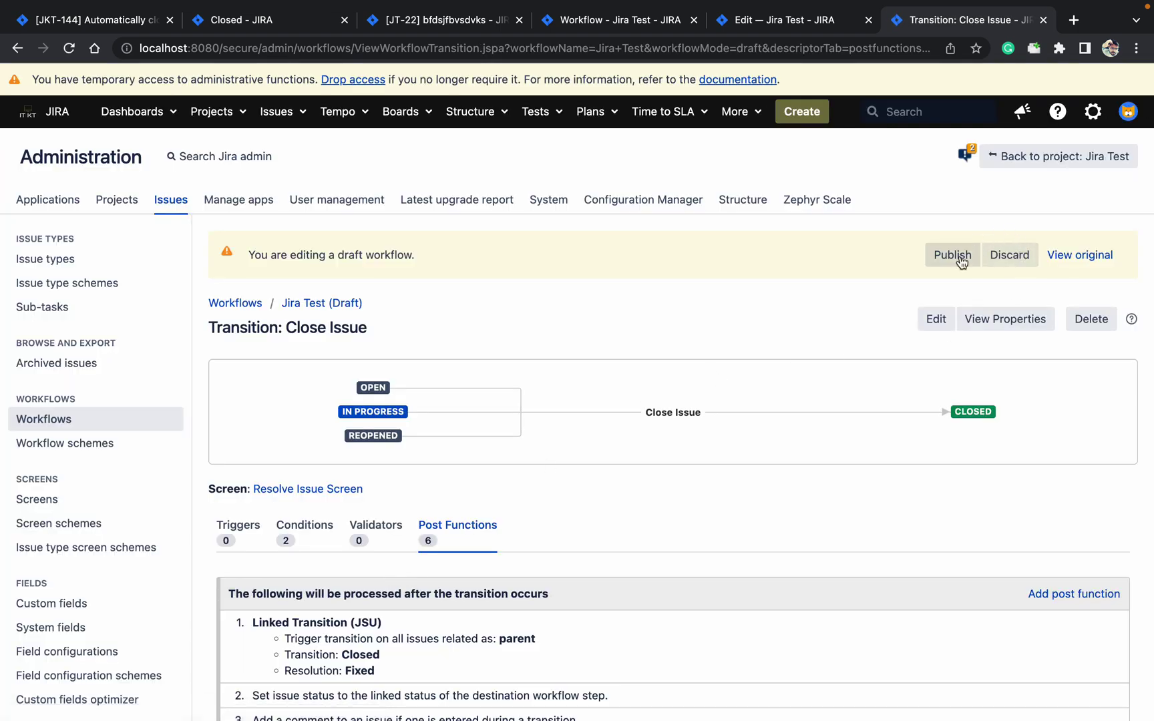
left_click(955, 255)
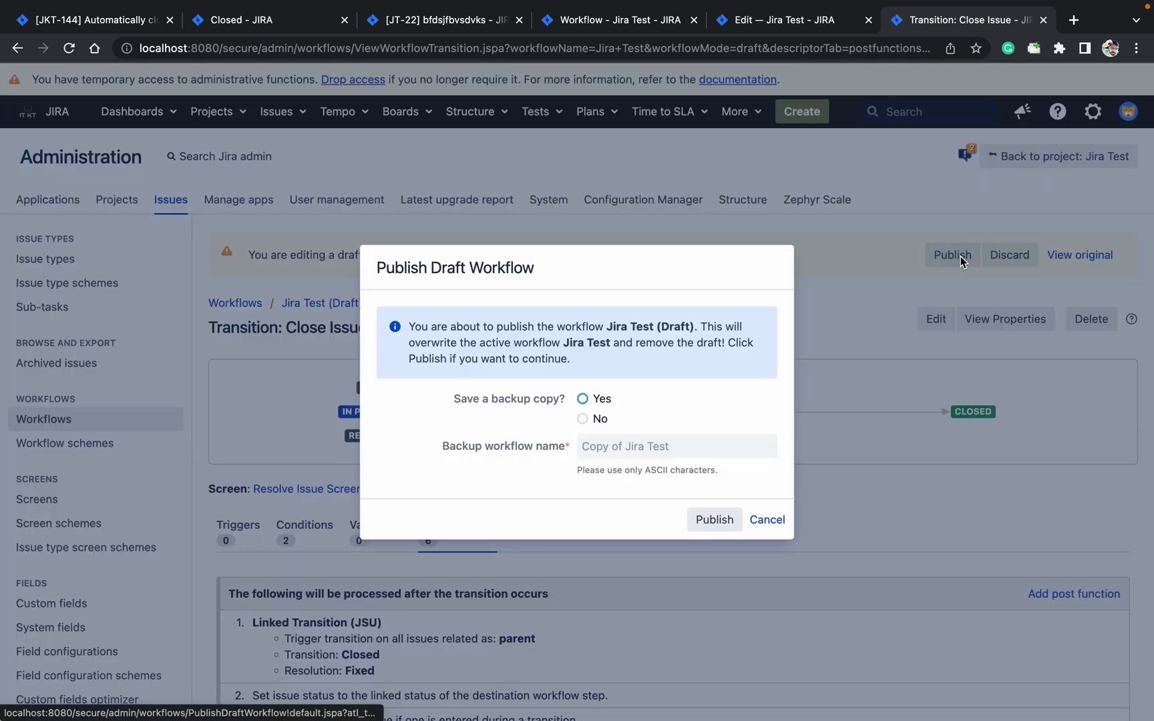
left_click(720, 516)
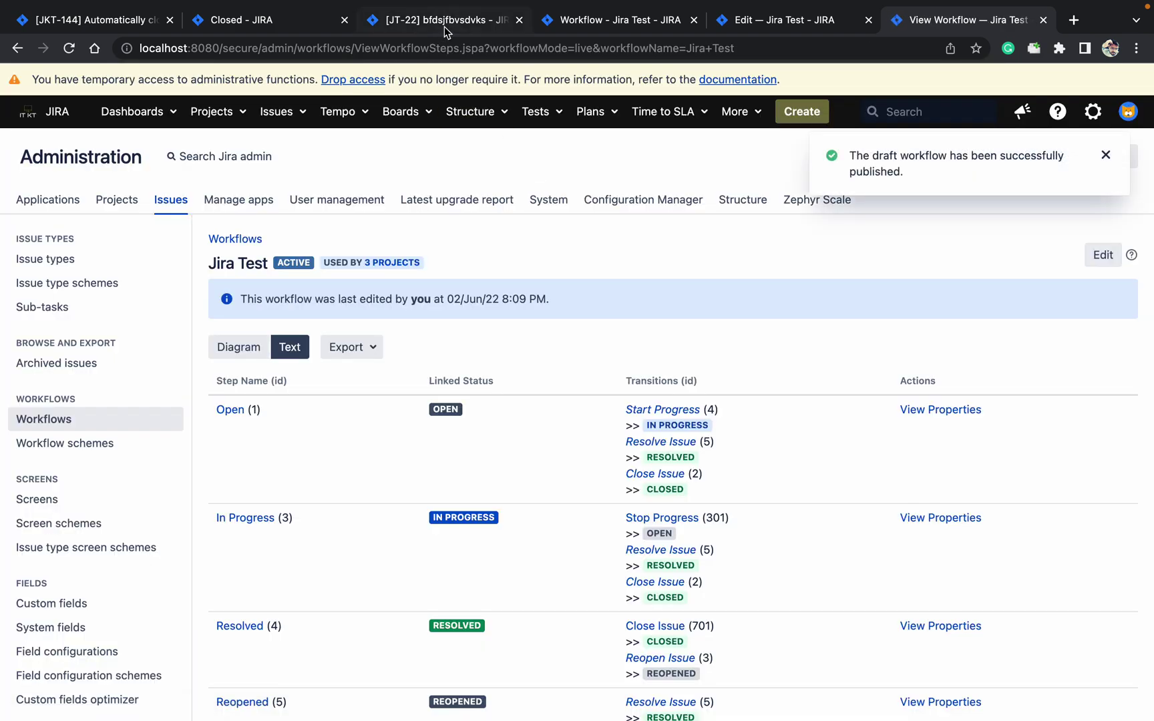
Reopen sub-task JT-22, then cancel parent JT-20's pending Closed form and reload it
left_click(454, 20)
left_click(558, 215)
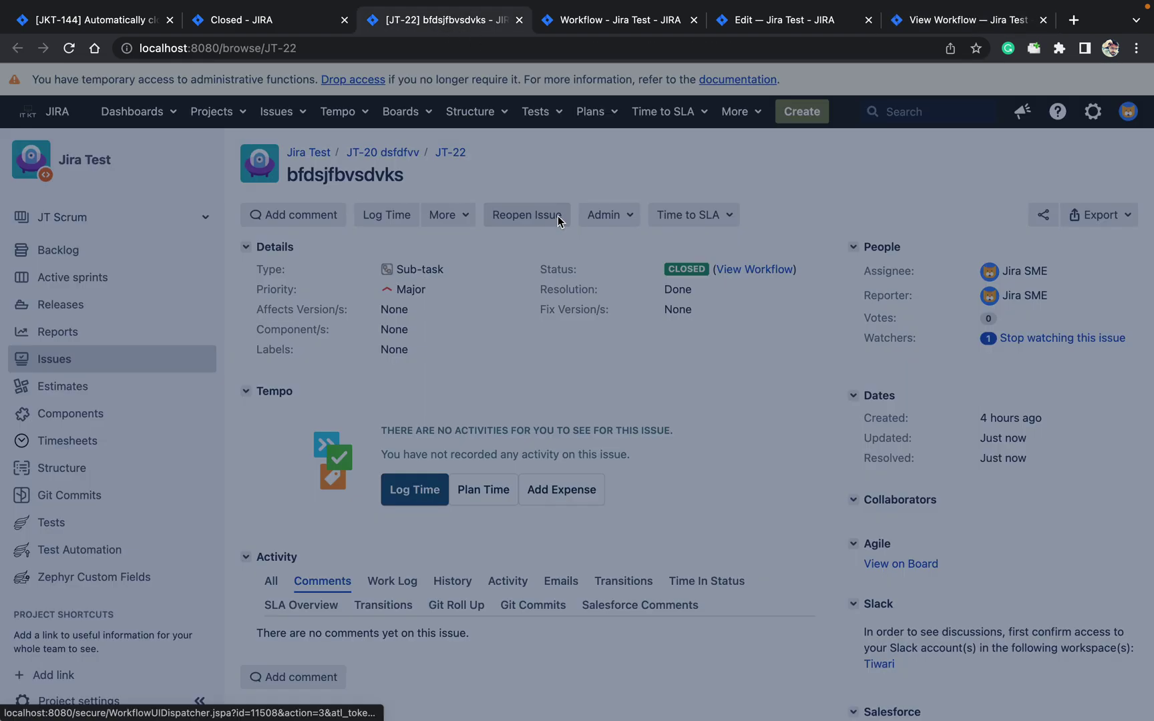
left_click(812, 569)
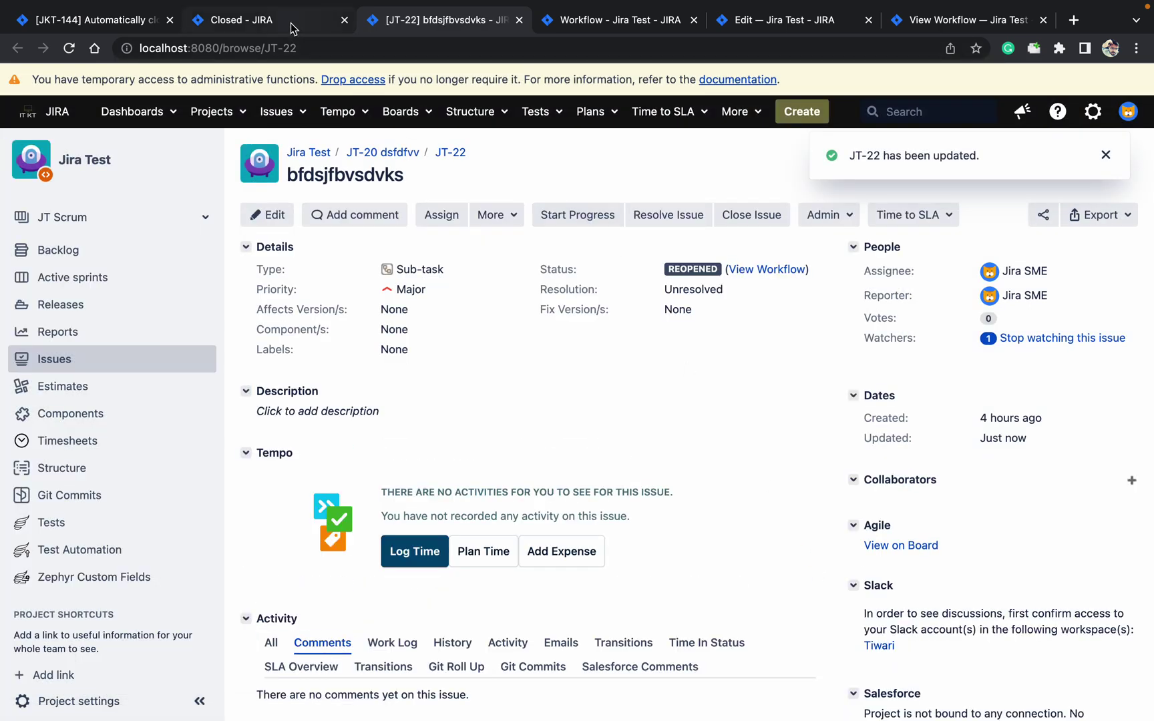
left_click(291, 20)
left_click(875, 669)
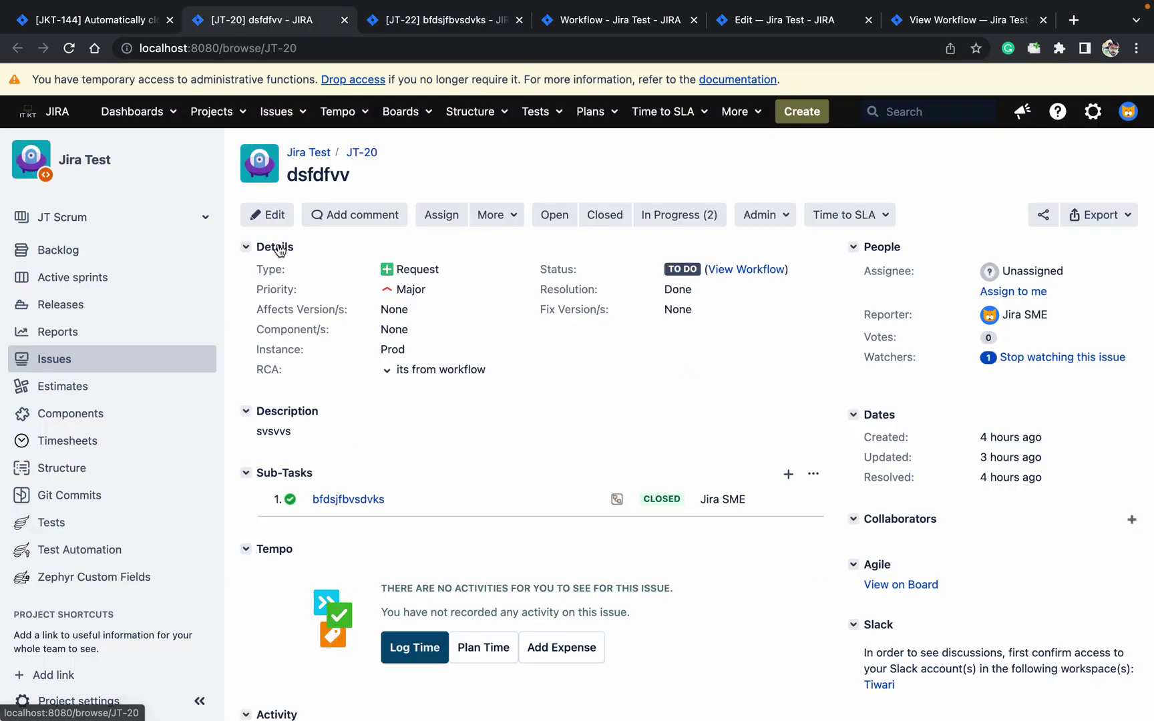
left_click(67, 52)
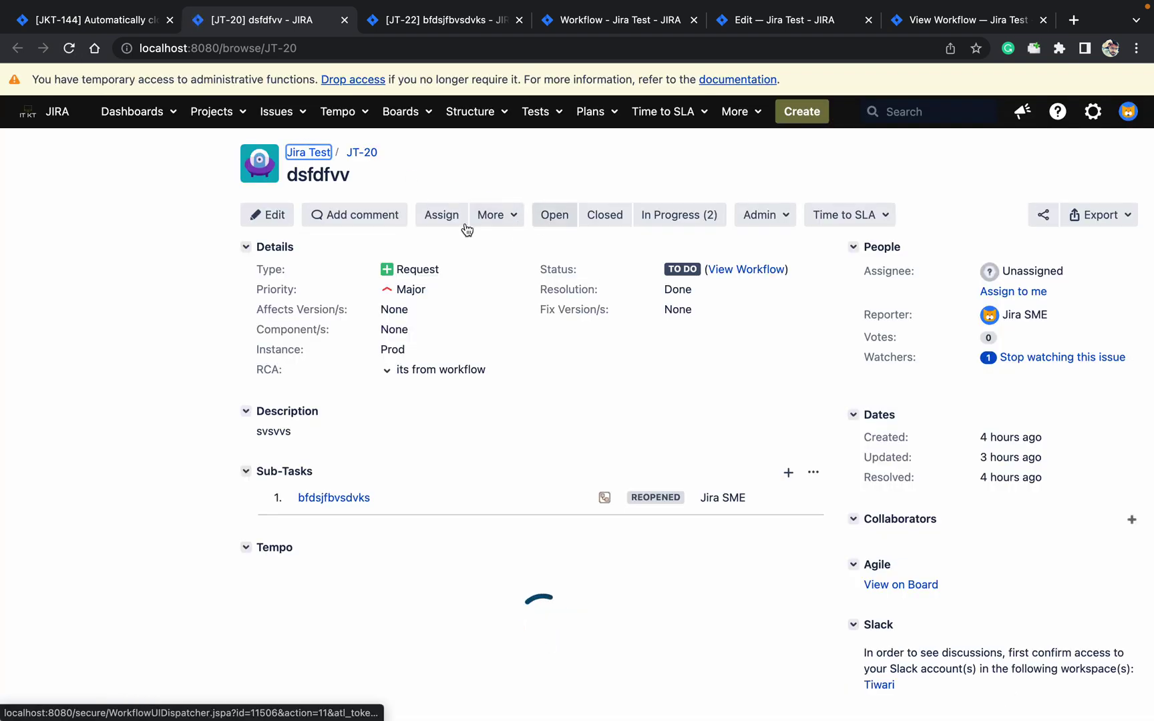
Close sub-task JT-22 again with resolution Done
left_click(454, 29)
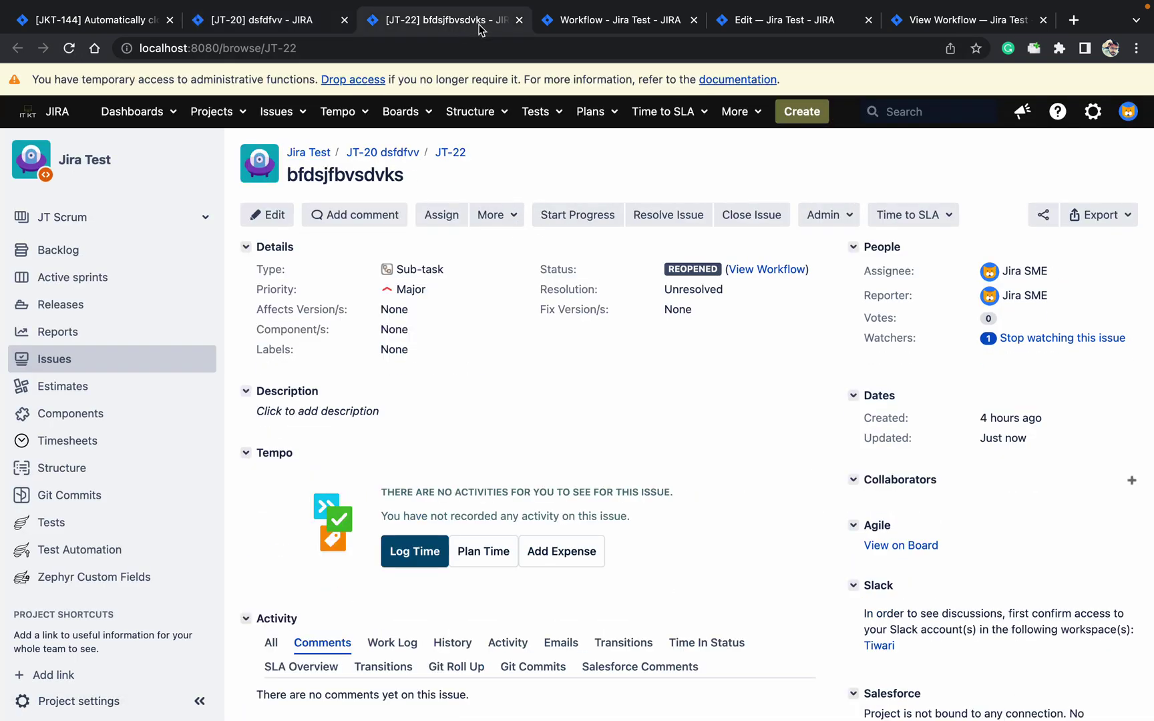
left_click(760, 218)
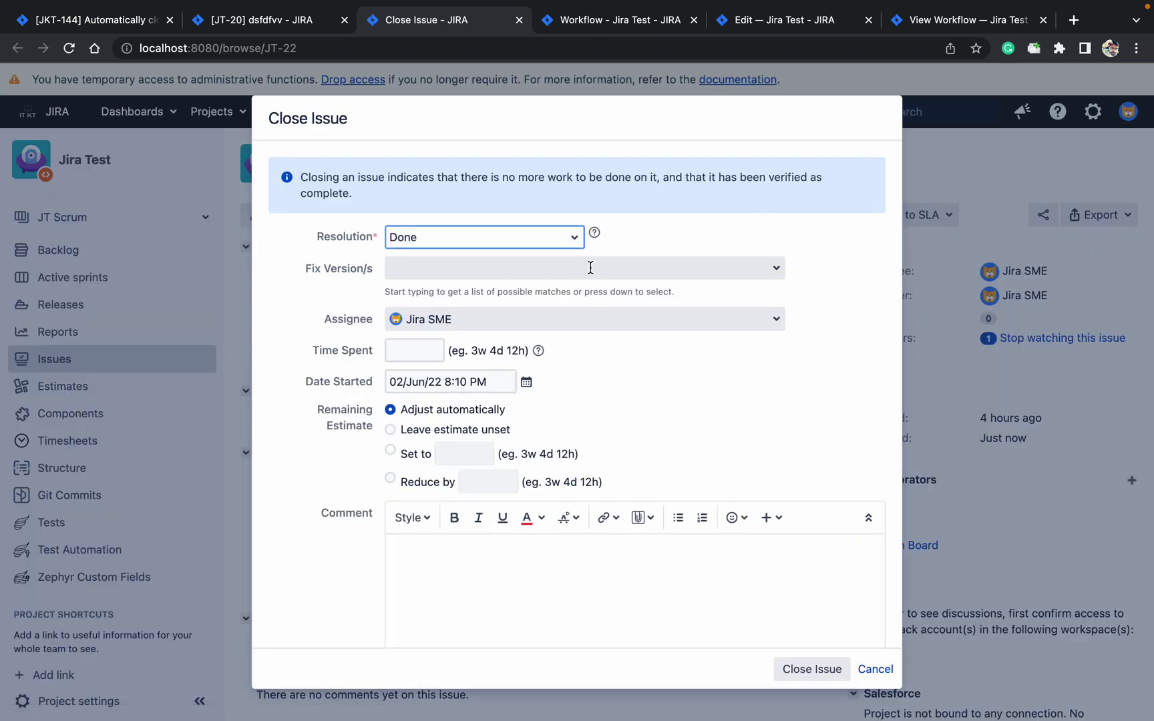
left_click(816, 669)
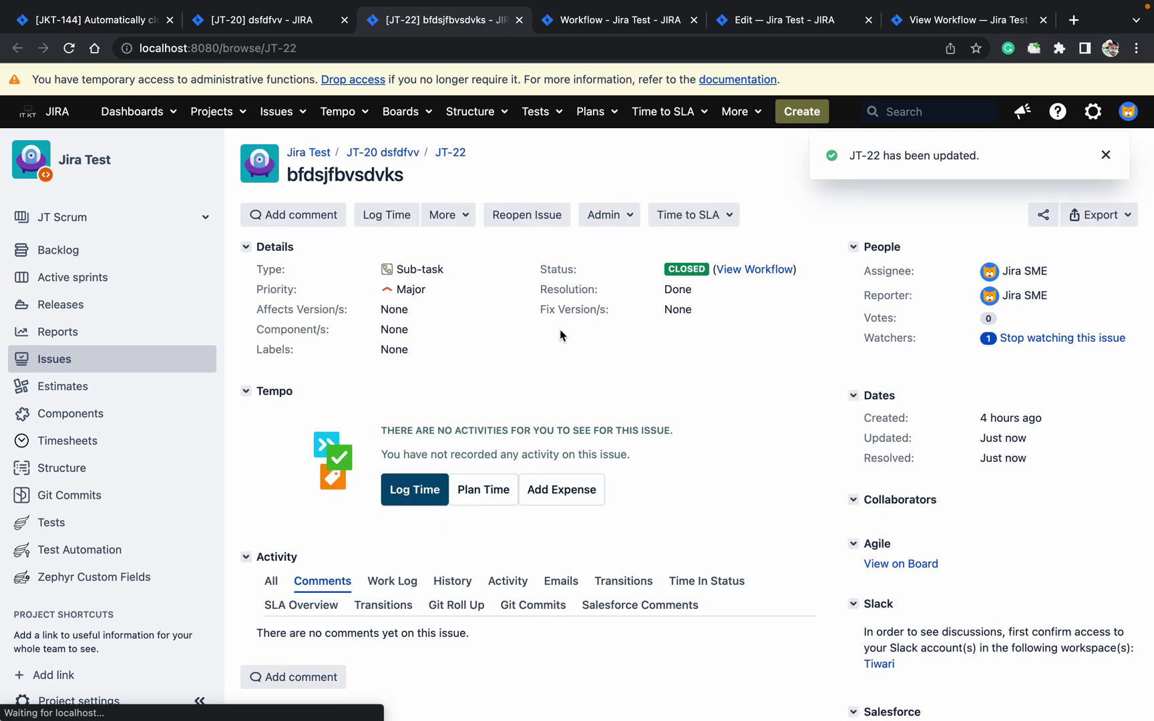
Reload parent issue JT-20 to check whether closing its sub-task closed it
left_click(260, 23)
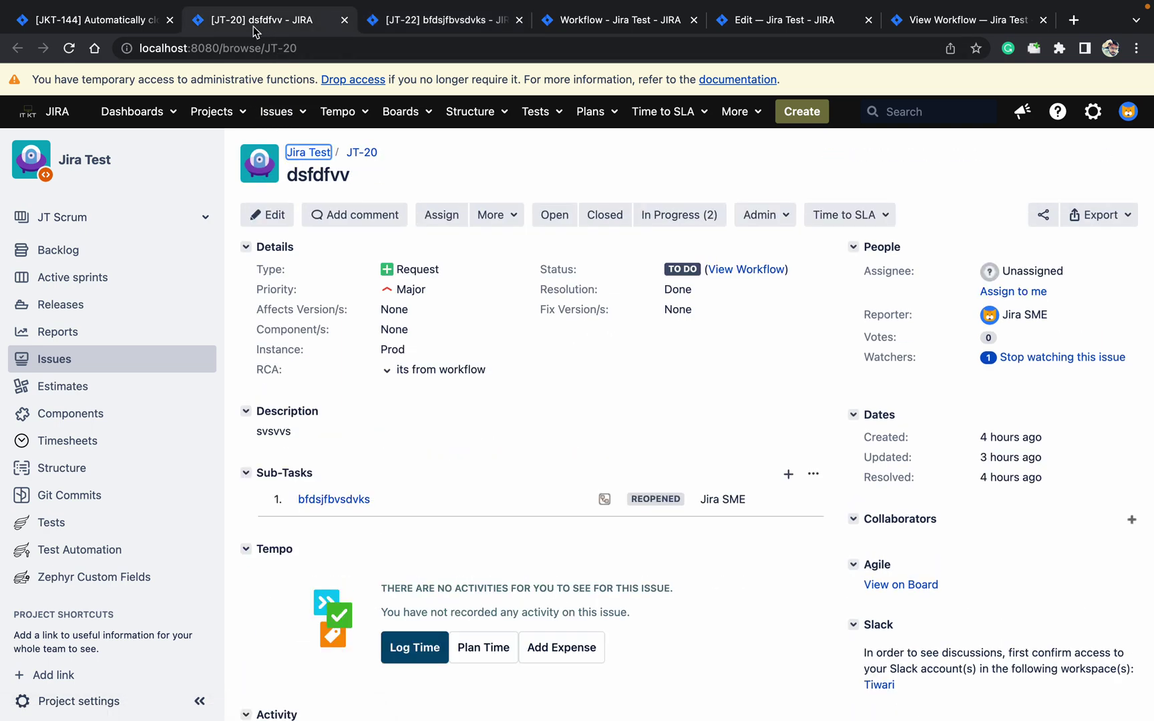
left_click(69, 48)
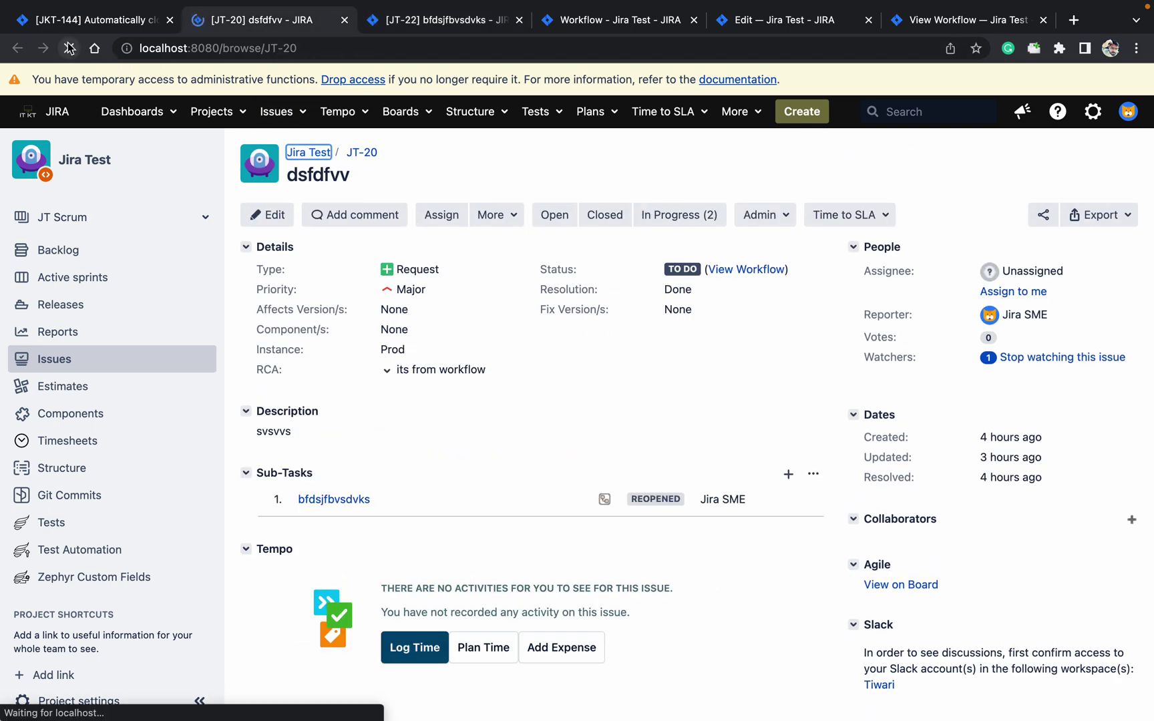